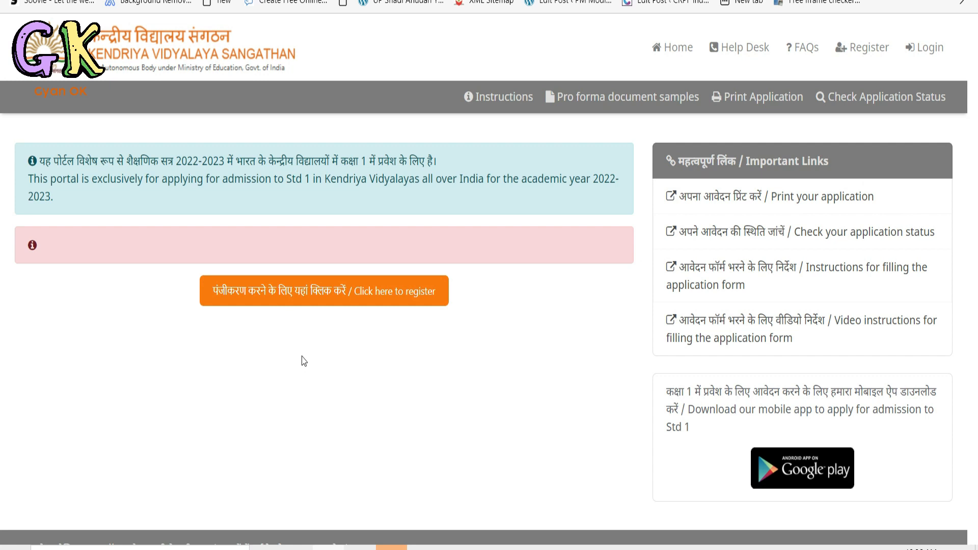
Step: Open the registration instructions and read them in Hindi
{"action": "left_click", "coordinate": [296, 297]}
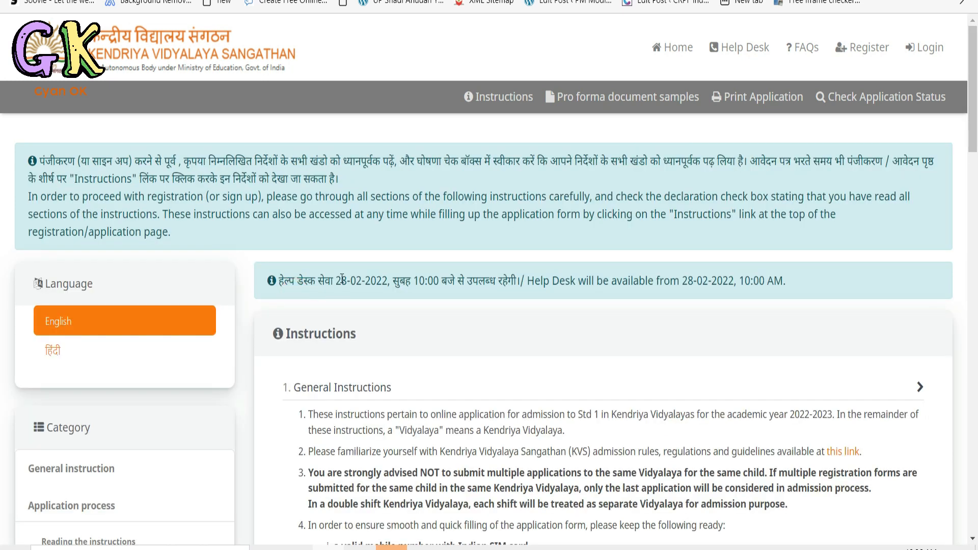
{"action": "scroll", "coordinate": [557, 341], "scroll_direction": "down", "scroll_amount": 2}
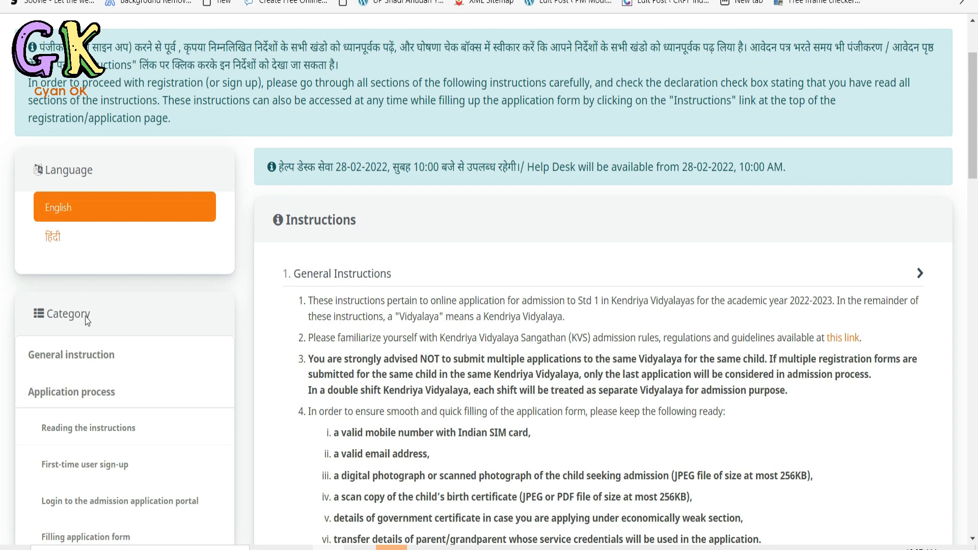
{"action": "left_click", "coordinate": [53, 240]}
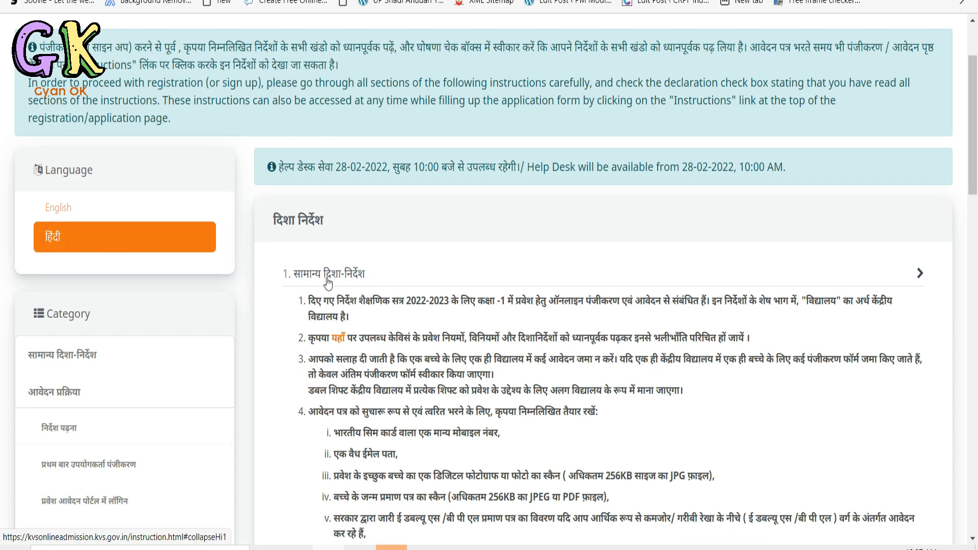
{"action": "scroll", "coordinate": [494, 242], "scroll_direction": "down", "scroll_amount": 4}
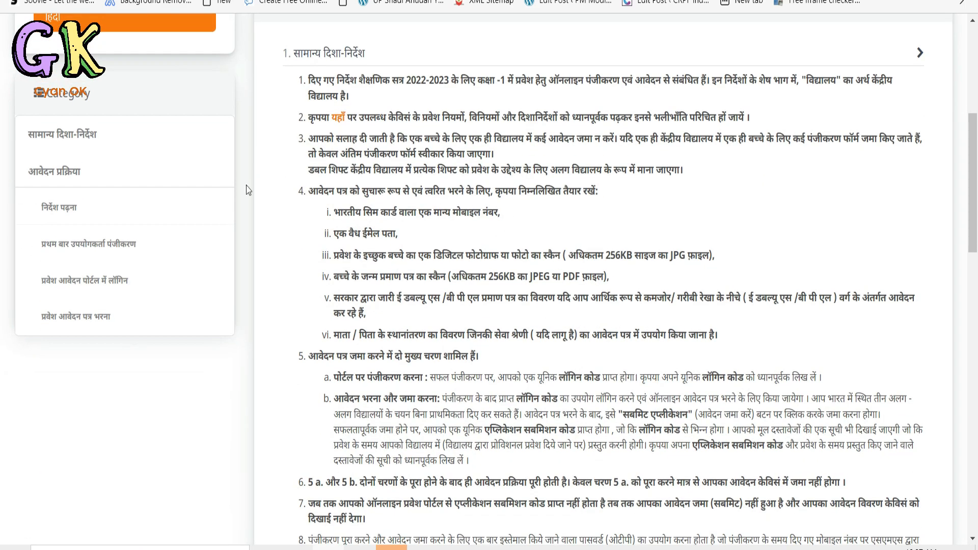
{"action": "scroll", "coordinate": [419, 110], "scroll_direction": "down", "scroll_amount": 4}
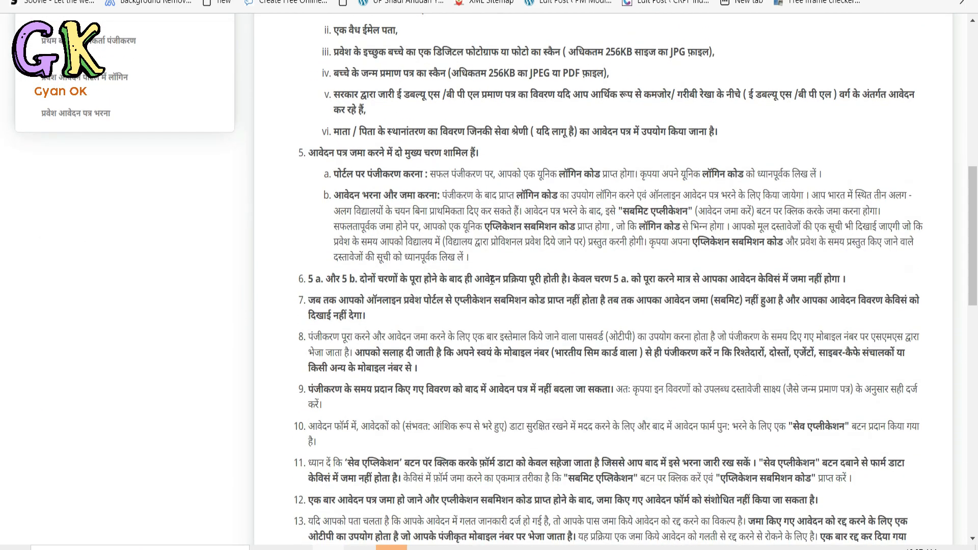
{"action": "scroll", "coordinate": [502, 125], "scroll_direction": "up", "scroll_amount": 4}
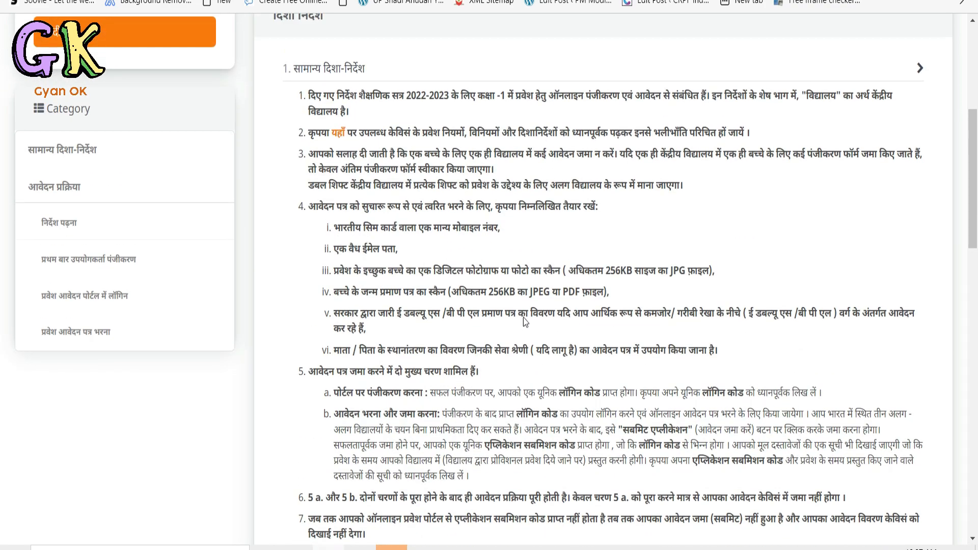
{"action": "scroll", "coordinate": [495, 338], "scroll_direction": "down", "scroll_amount": 3}
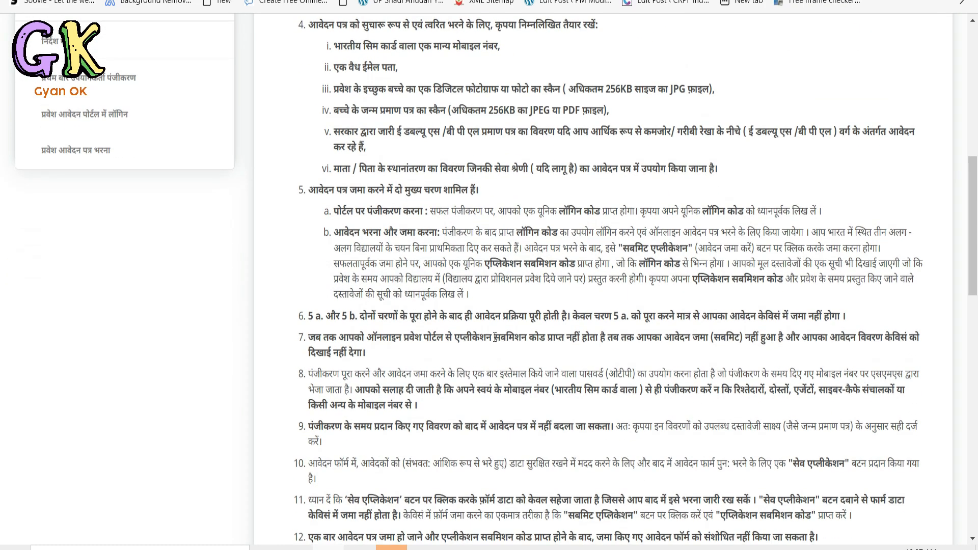
{"action": "scroll", "coordinate": [495, 337], "scroll_direction": "down", "scroll_amount": 13}
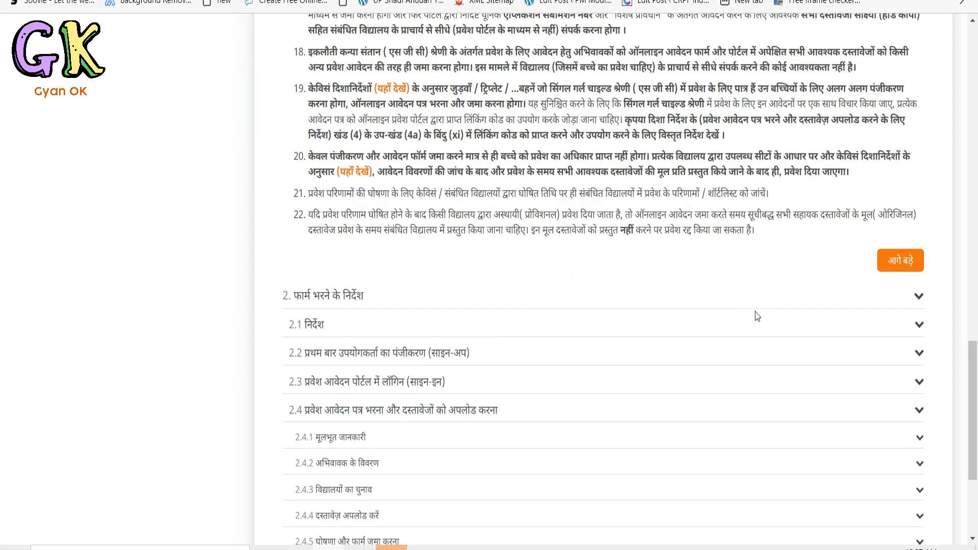
{"action": "scroll", "coordinate": [710, 289], "scroll_direction": "down", "scroll_amount": 3}
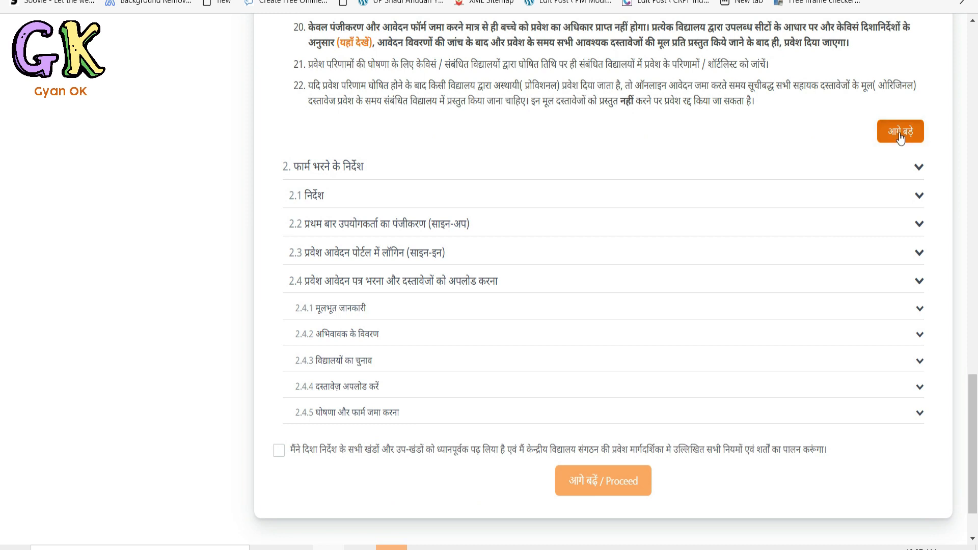
Step: Agree to the form-filling instructions declaration and proceed to the New Registration form
{"action": "left_click", "coordinate": [901, 133]}
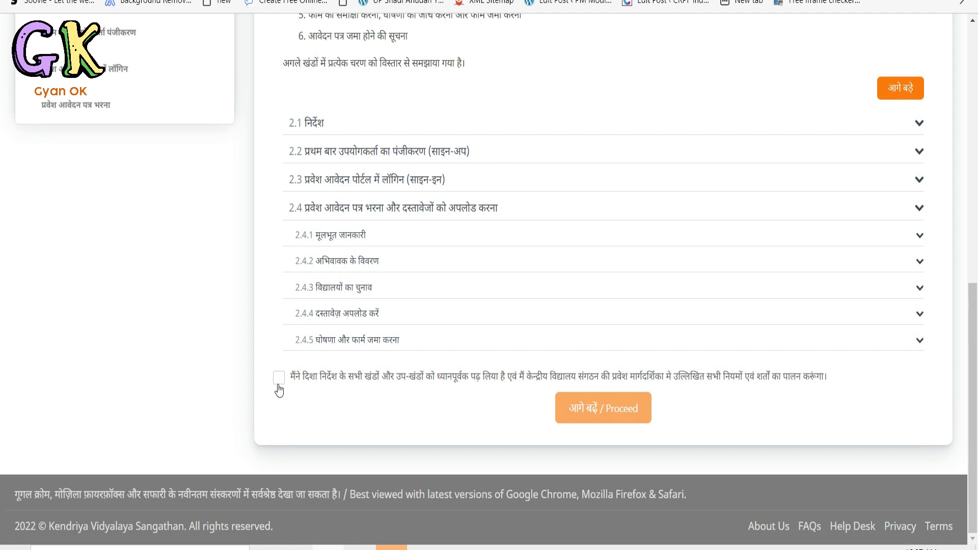
{"action": "left_click", "coordinate": [278, 378]}
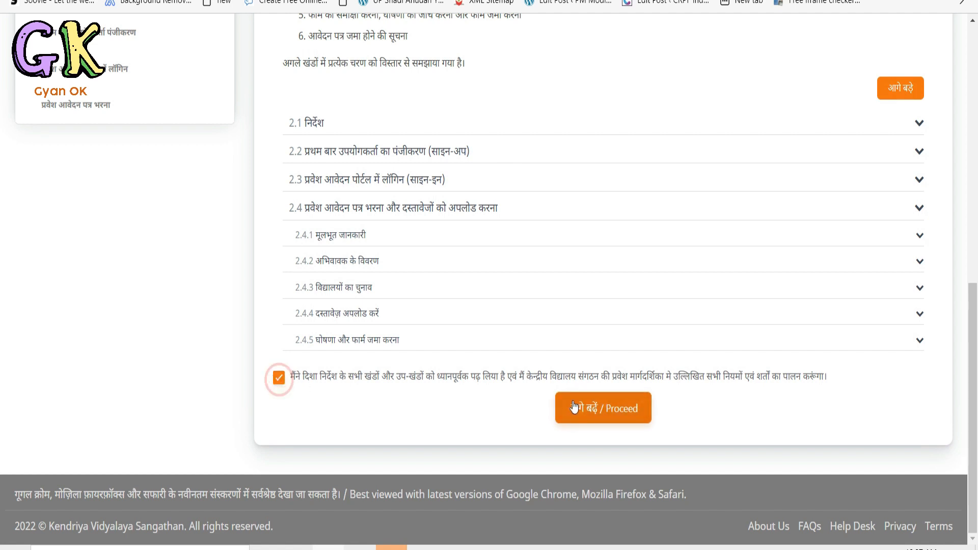
{"action": "left_click", "coordinate": [602, 410]}
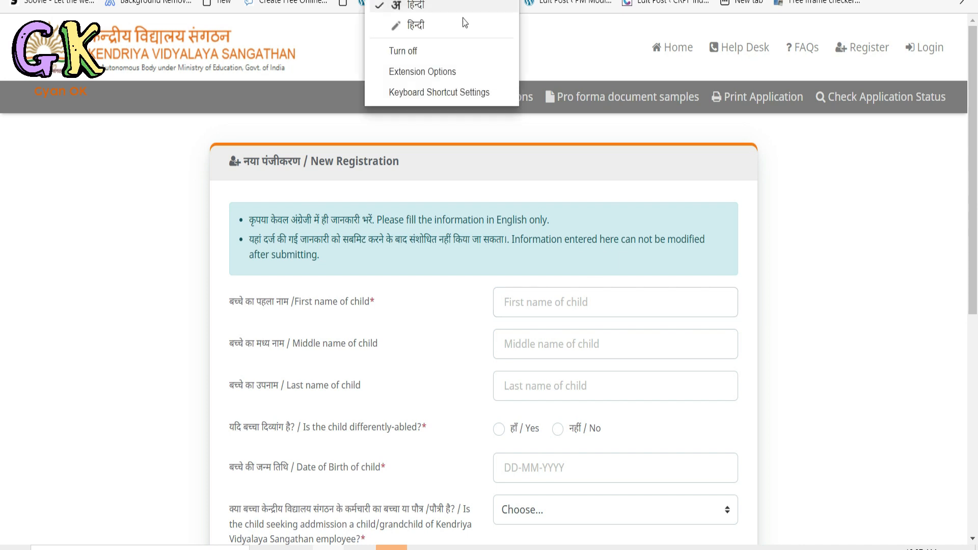
Step: Turn off the input-tools extension and enter the child's first name
{"action": "left_click", "coordinate": [430, 49]}
{"action": "left_click", "coordinate": [559, 307]}
{"action": "left_click", "coordinate": [560, 306]}
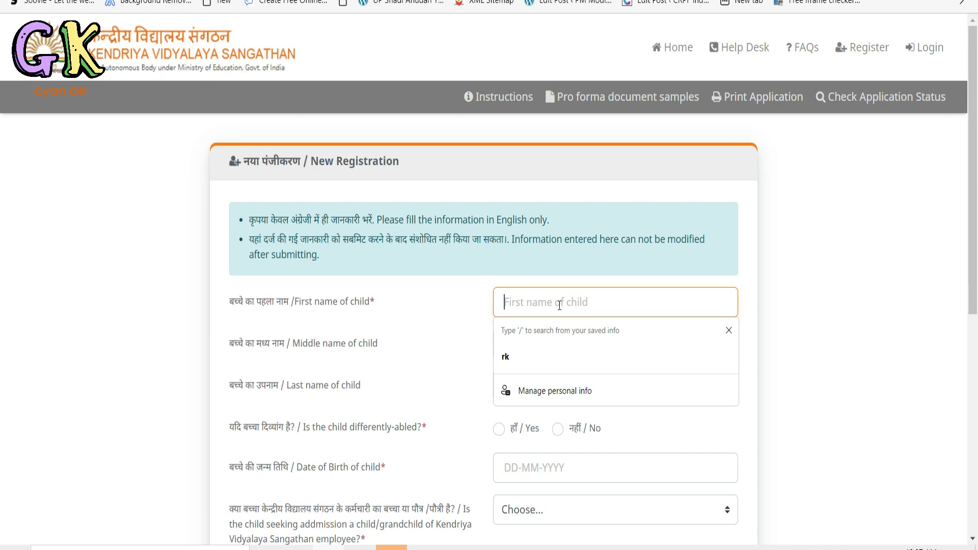
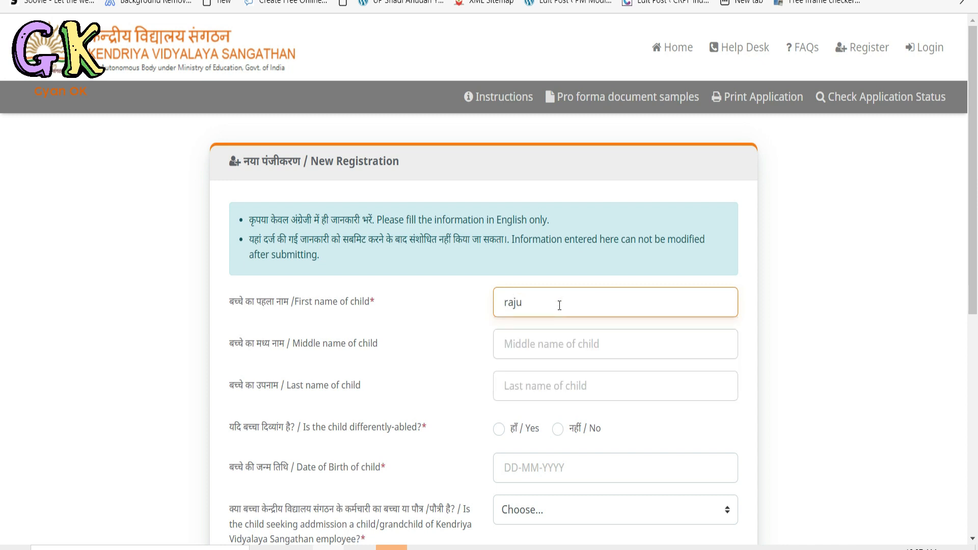
Step: Leave the middle name blank and enter the child's last name
{"action": "left_click", "coordinate": [566, 350]}
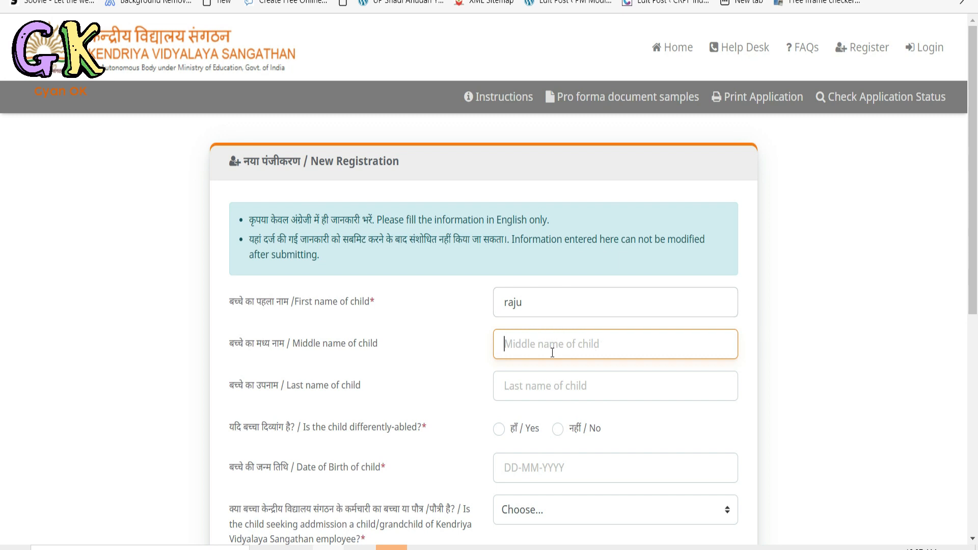
{"action": "left_click", "coordinate": [524, 347]}
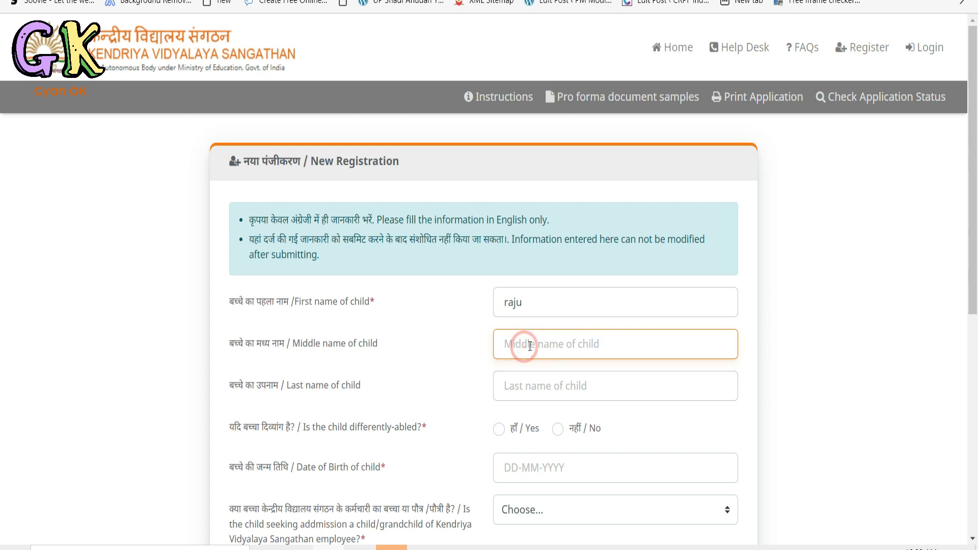
{"action": "left_click", "coordinate": [538, 385]}
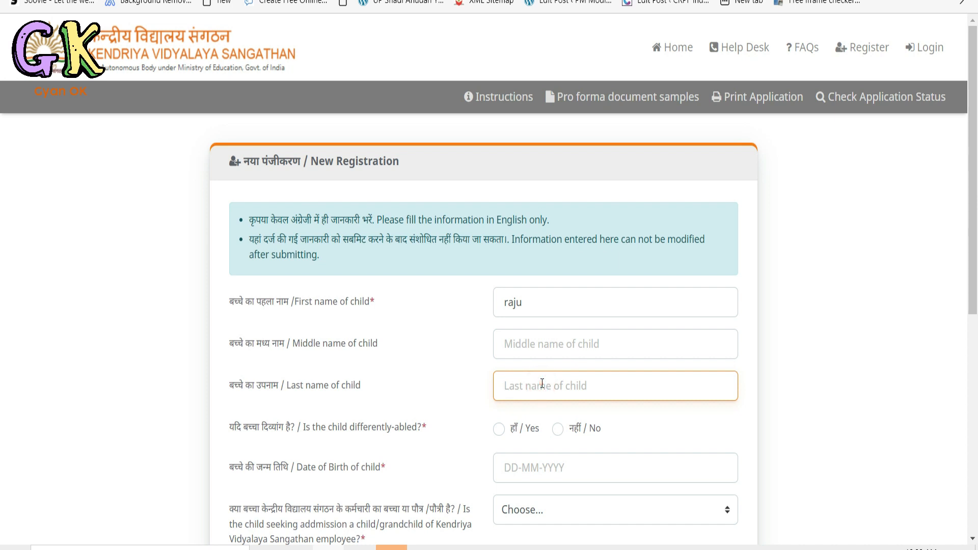
{"action": "scroll", "coordinate": [542, 379], "scroll_direction": "down", "scroll_amount": 3}
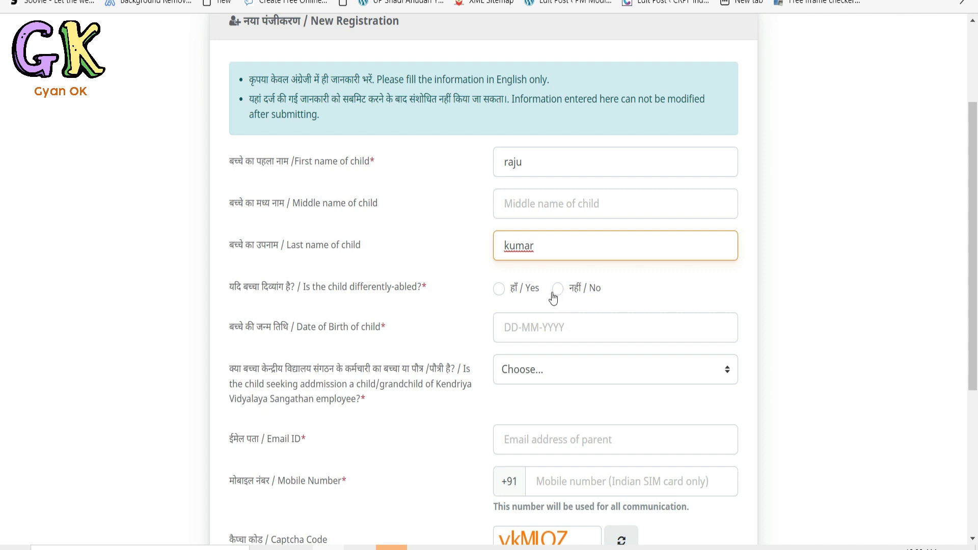
Step: Mark the child as not differently-abled and start picking the birth date in the calendar
{"action": "left_click", "coordinate": [557, 289]}
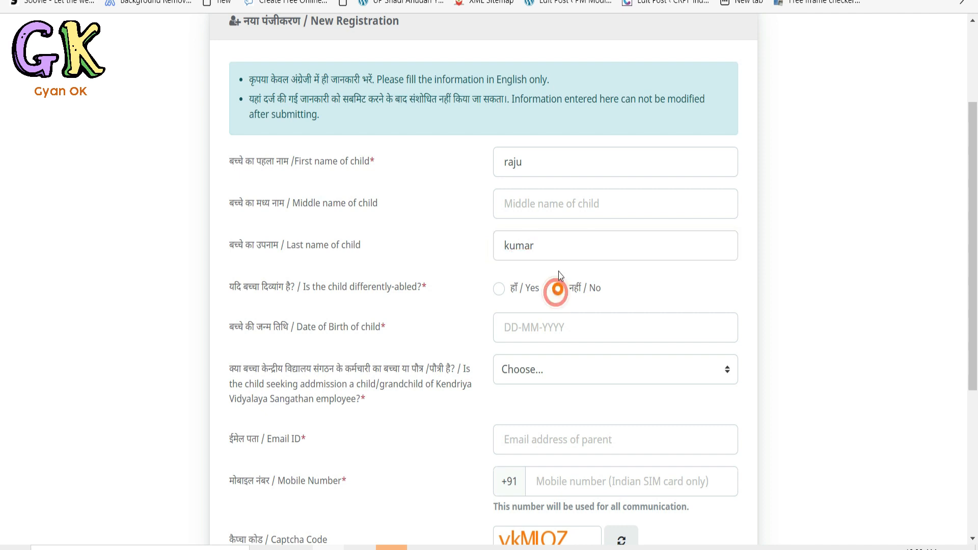
{"action": "left_click", "coordinate": [554, 330]}
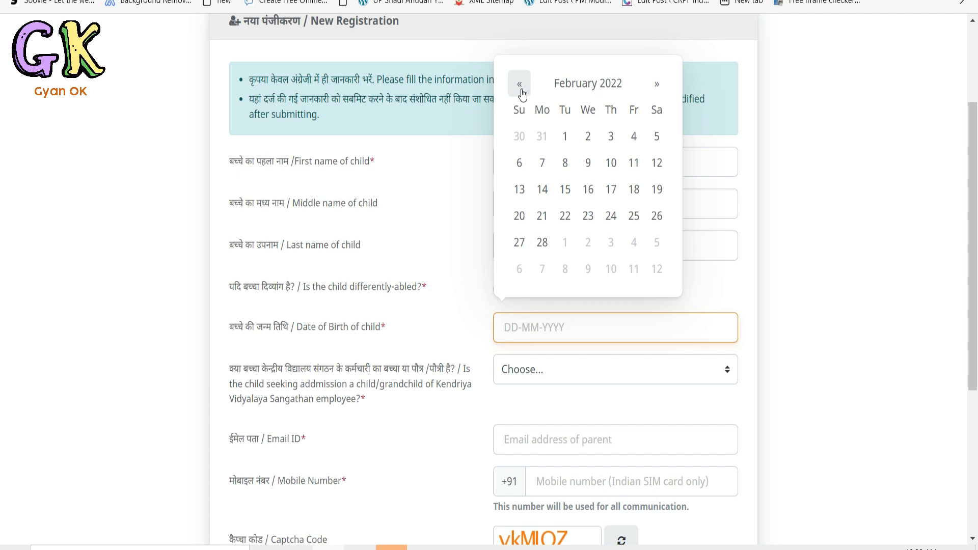
{"action": "left_click", "coordinate": [521, 86]}
{"action": "left_click", "coordinate": [521, 86]}
{"action": "left_click", "coordinate": [520, 86]}
{"action": "left_click", "coordinate": [520, 85]}
{"action": "left_click", "coordinate": [520, 85]}
{"action": "left_click", "coordinate": [520, 85]}
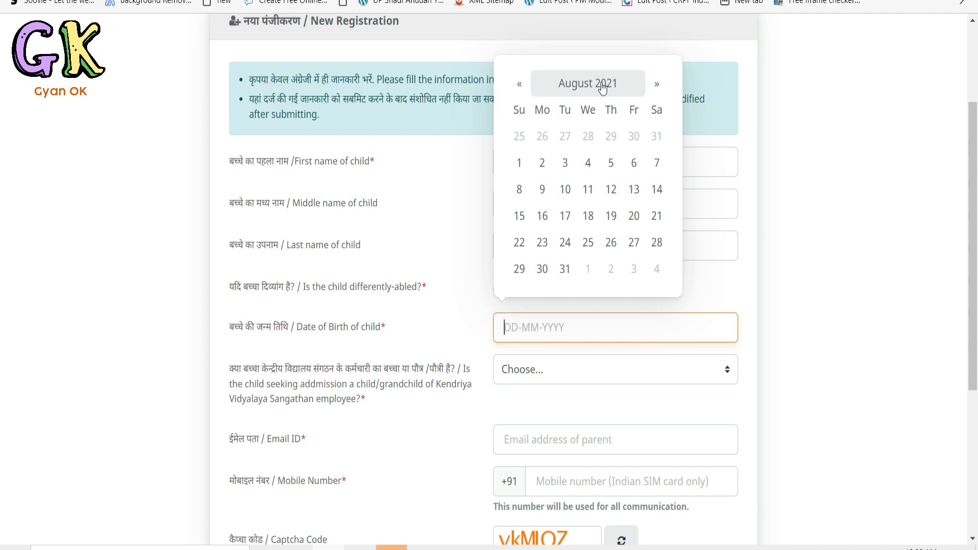
Step: Choose 31 March 2015 as the date of birth via the year and month views
{"action": "left_click", "coordinate": [581, 87]}
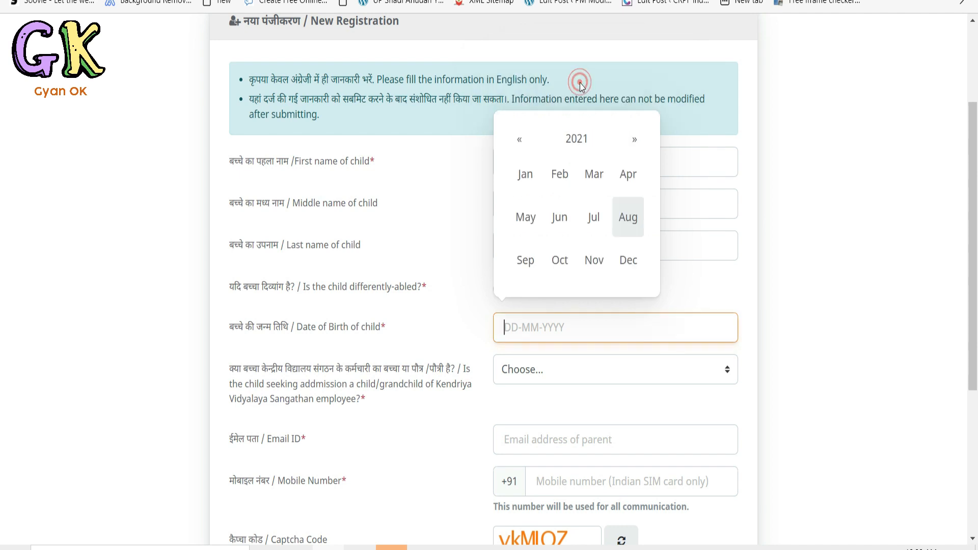
{"action": "left_click", "coordinate": [573, 146]}
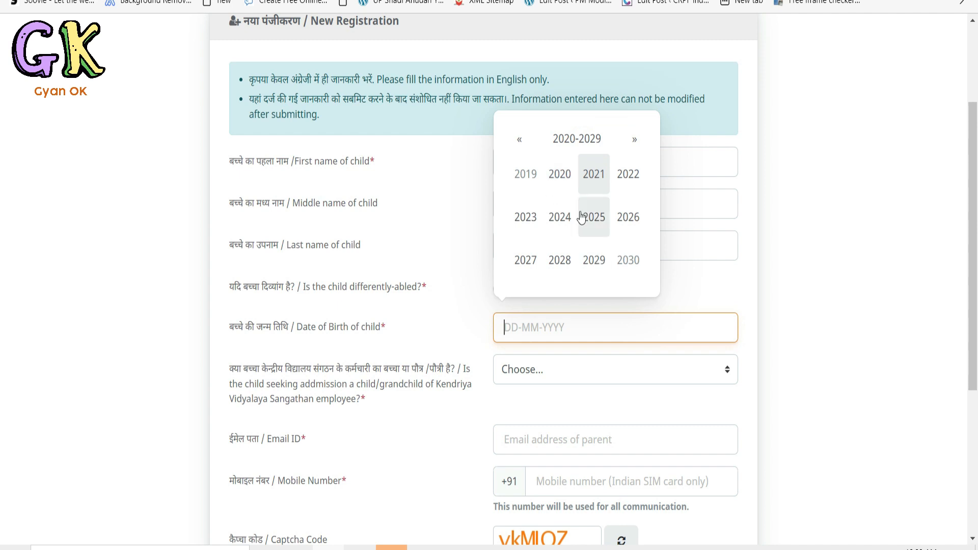
{"action": "scroll", "coordinate": [590, 218], "scroll_direction": "up", "scroll_amount": 1}
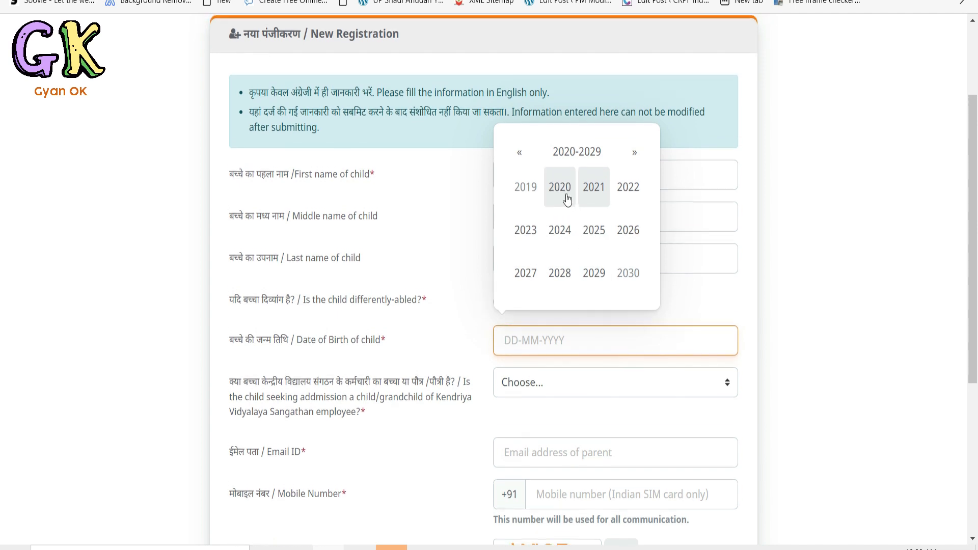
{"action": "left_click", "coordinate": [526, 187]}
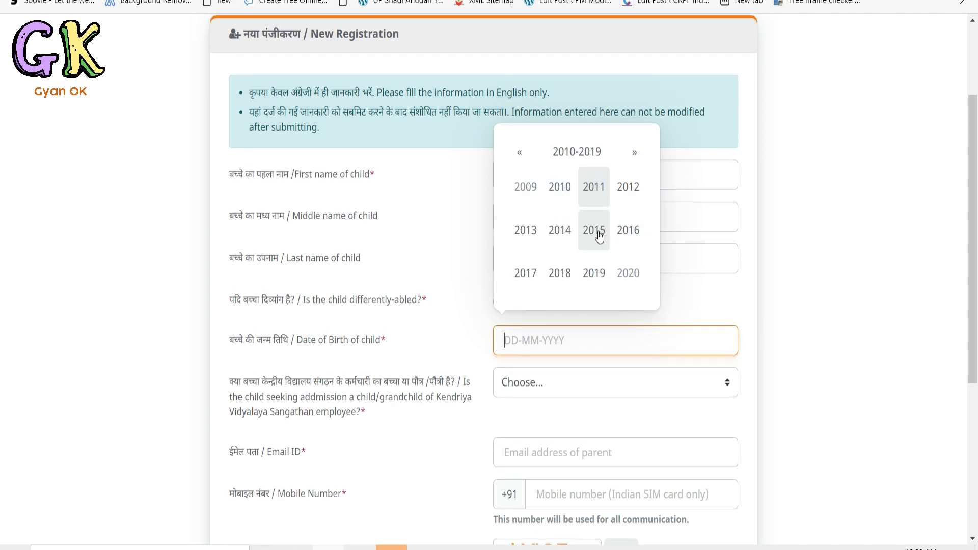
{"action": "left_click", "coordinate": [595, 233]}
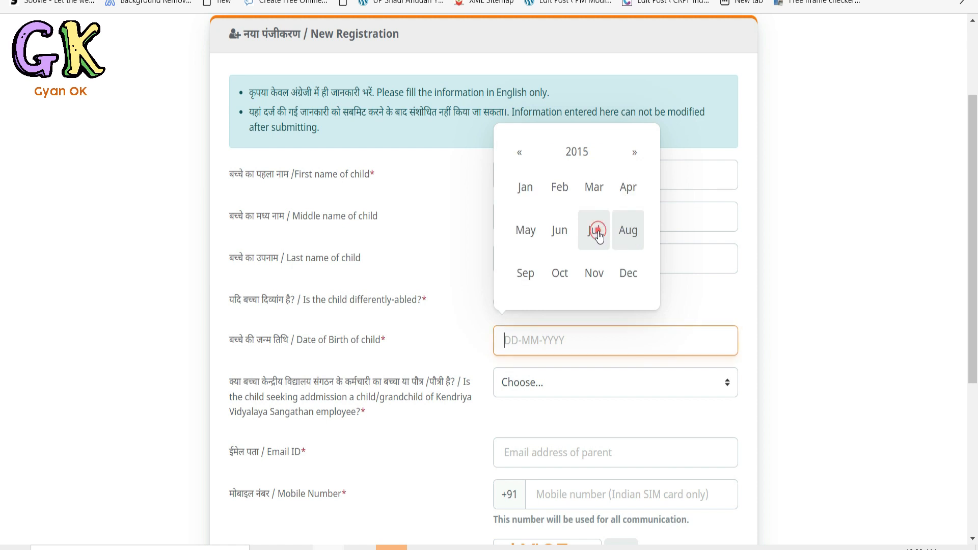
{"action": "left_click", "coordinate": [598, 184]}
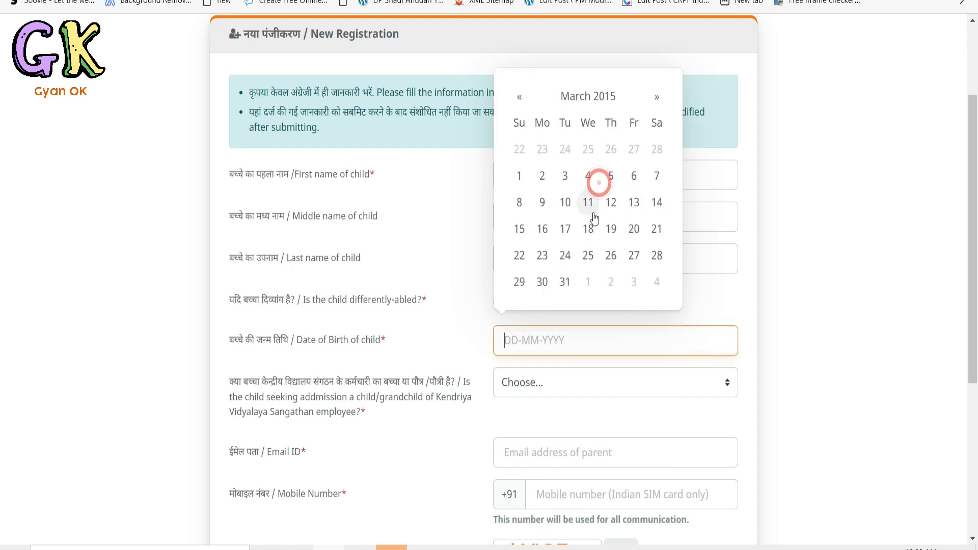
{"action": "left_click", "coordinate": [565, 281]}
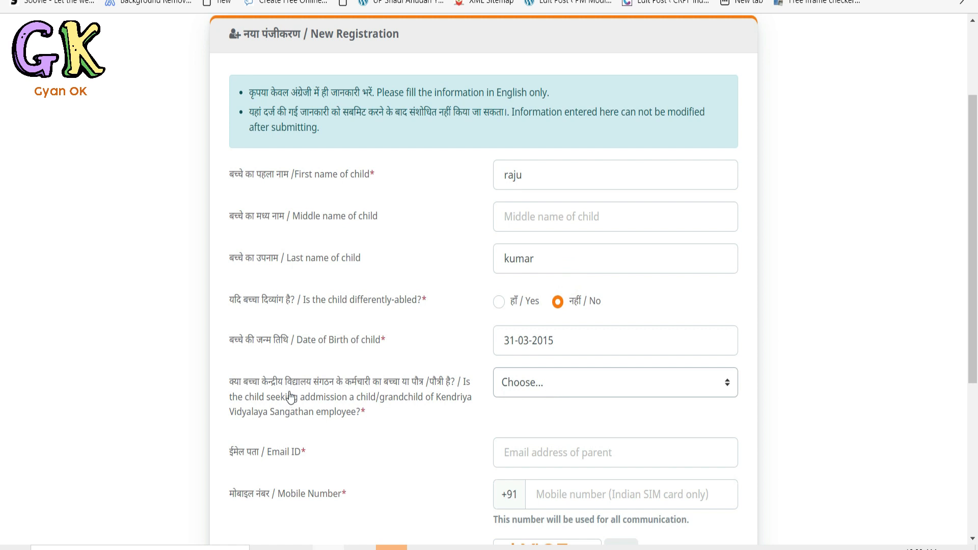
{"action": "scroll", "coordinate": [305, 395], "scroll_direction": "down", "scroll_amount": 2}
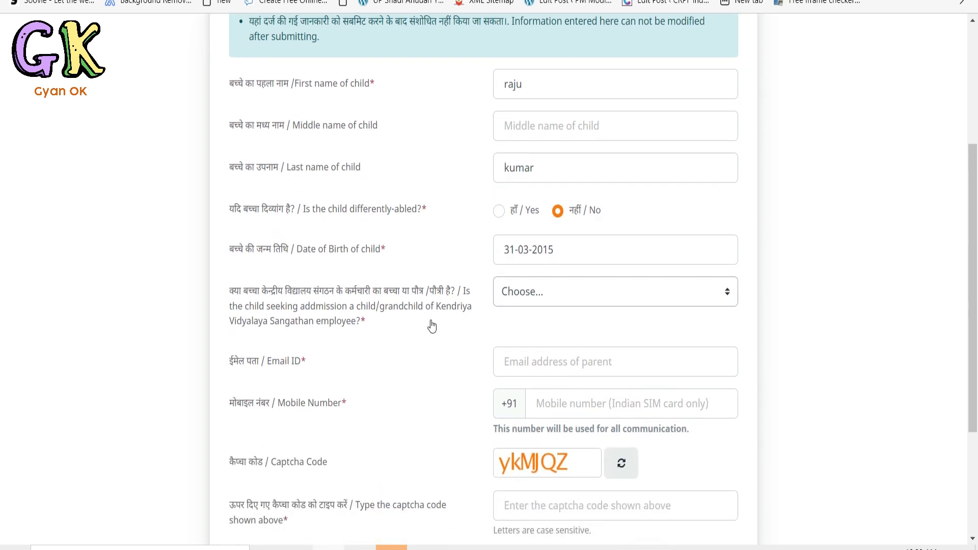
Step: Answer Not Applicable to the KVS-employee question and fill the parent's email and mobile from saved entries
{"action": "left_click", "coordinate": [527, 301]}
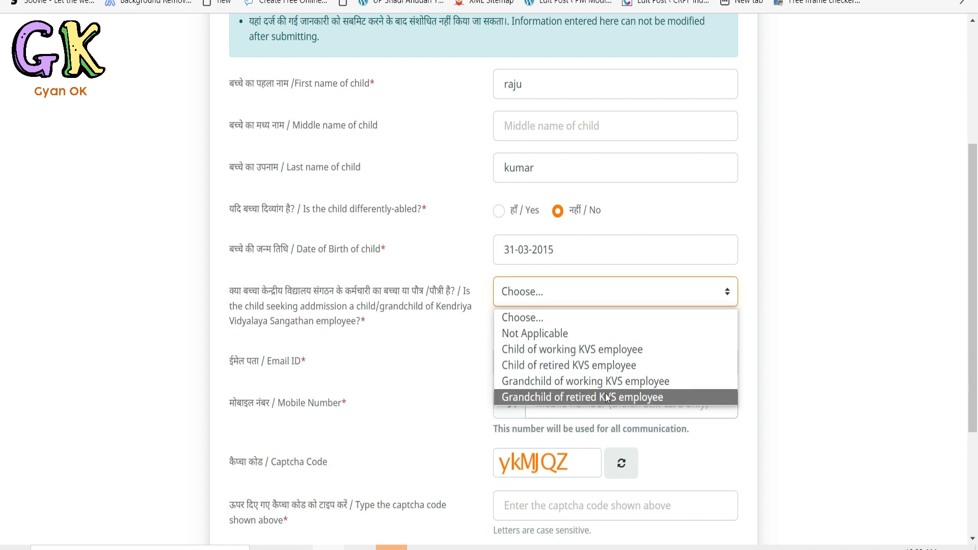
{"action": "left_click", "coordinate": [544, 334]}
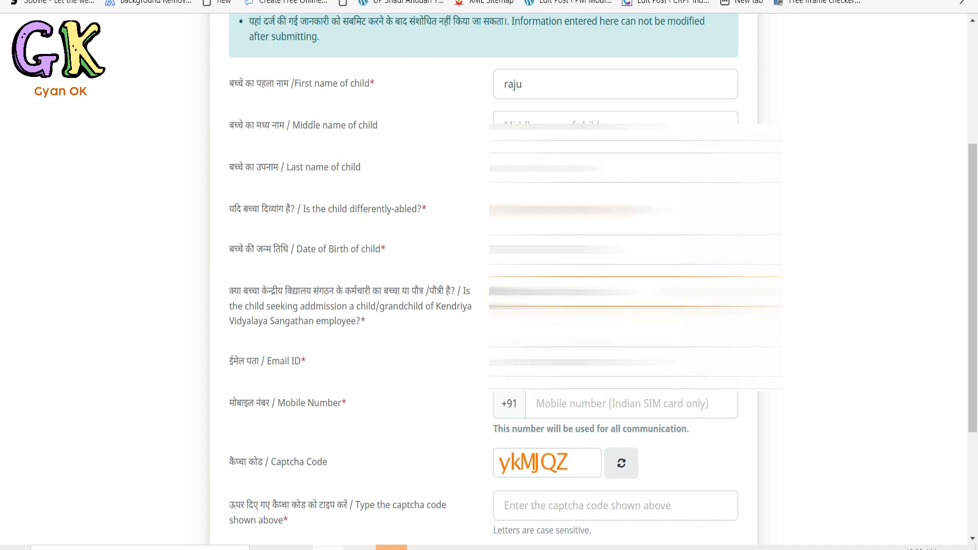
{"action": "left_click", "coordinate": [591, 362]}
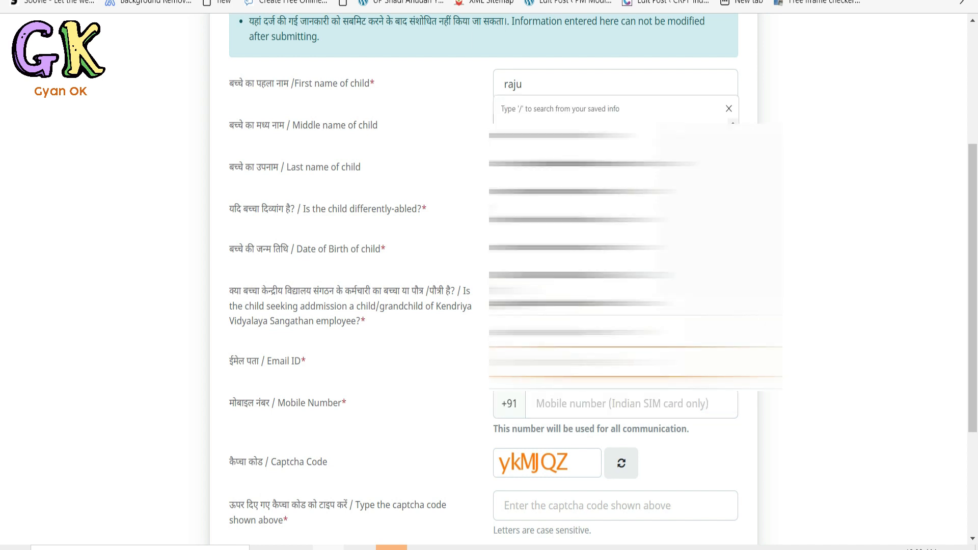
{"action": "left_click", "coordinate": [571, 303]}
{"action": "left_click", "coordinate": [596, 404]}
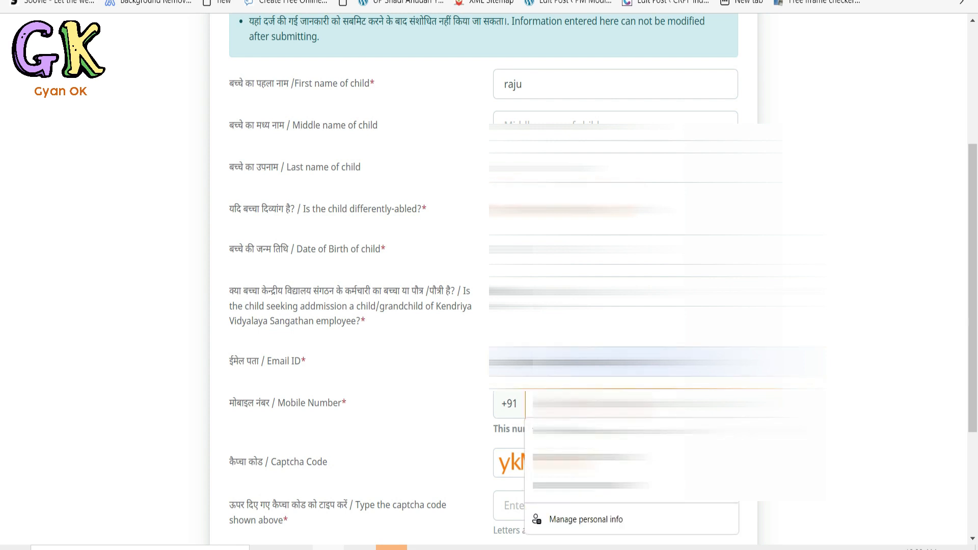
{"action": "left_click", "coordinate": [586, 457]}
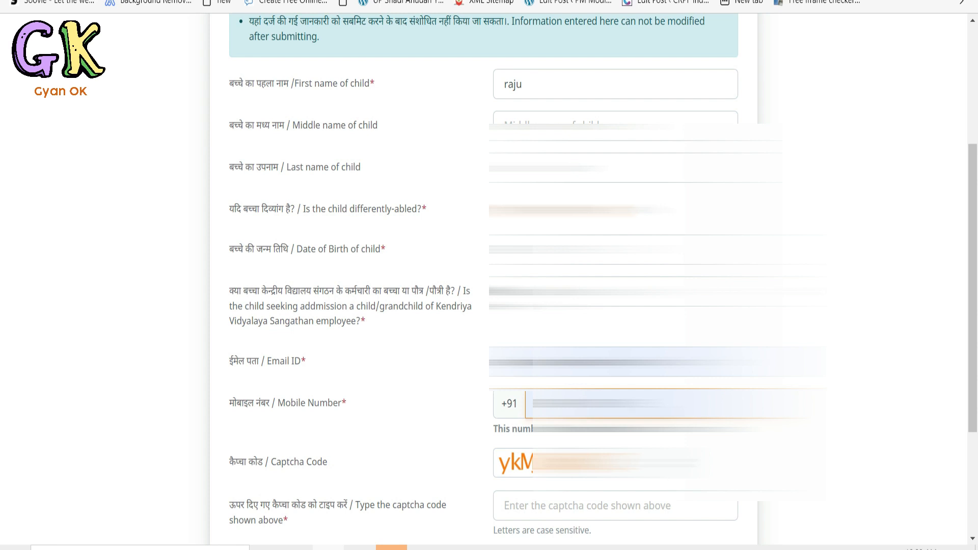
Step: Enter the captcha code and submit the registration
{"action": "scroll", "coordinate": [612, 434], "scroll_direction": "down", "scroll_amount": 1}
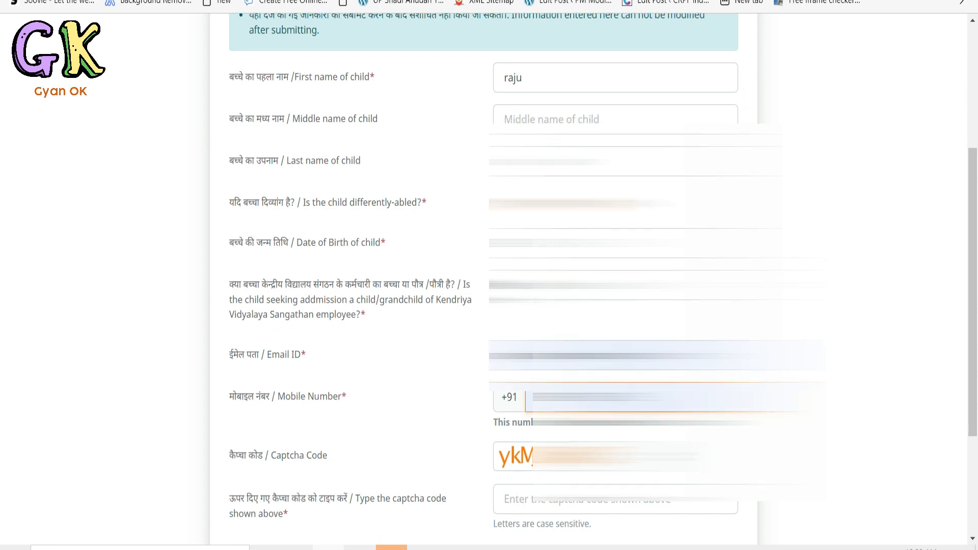
{"action": "left_click", "coordinate": [637, 433]}
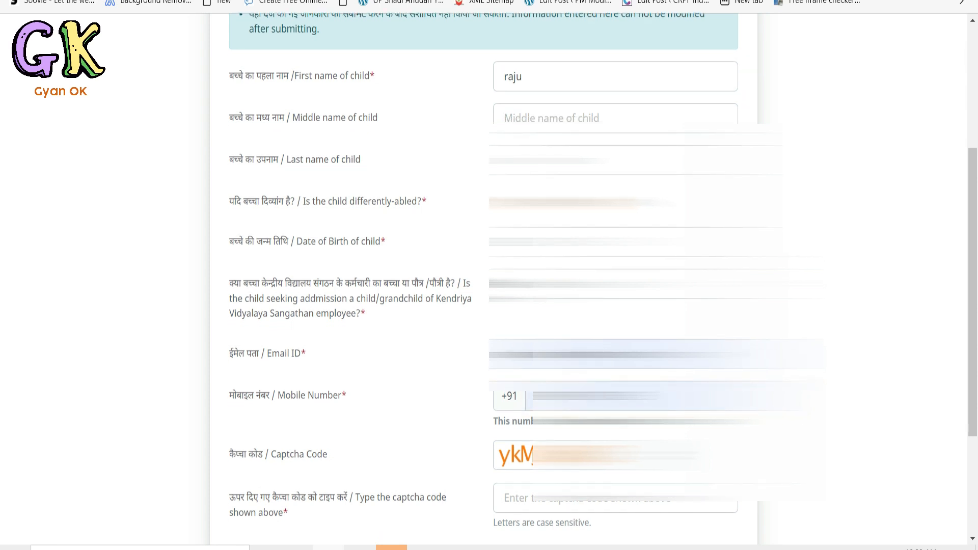
{"action": "scroll", "coordinate": [484, 276], "scroll_direction": "down", "scroll_amount": 3}
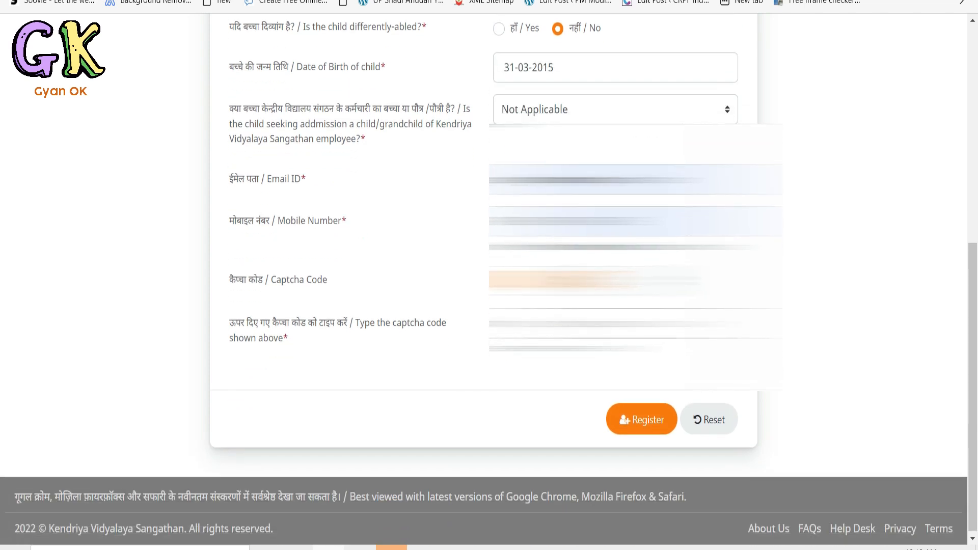
{"action": "left_click", "coordinate": [542, 330]}
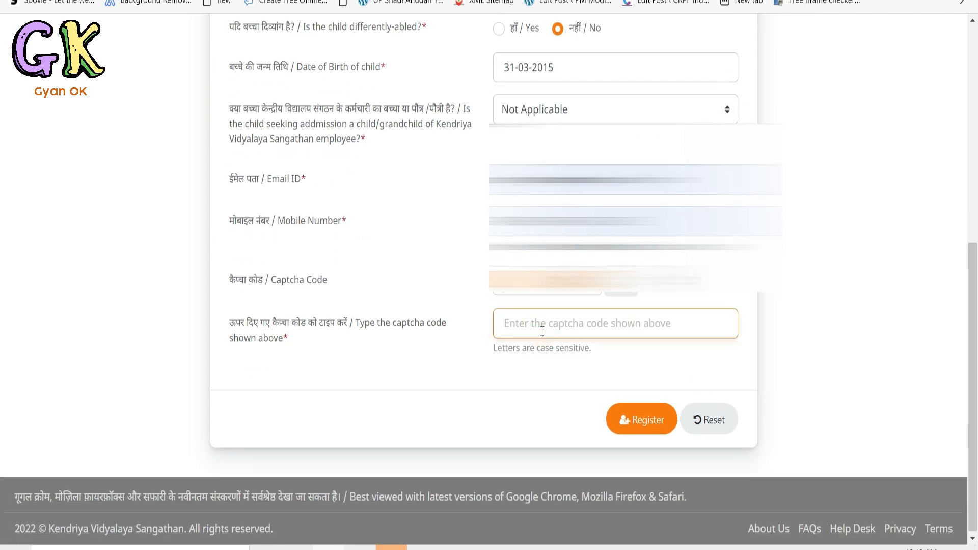
{"action": "type", "text": "2TVxra"}
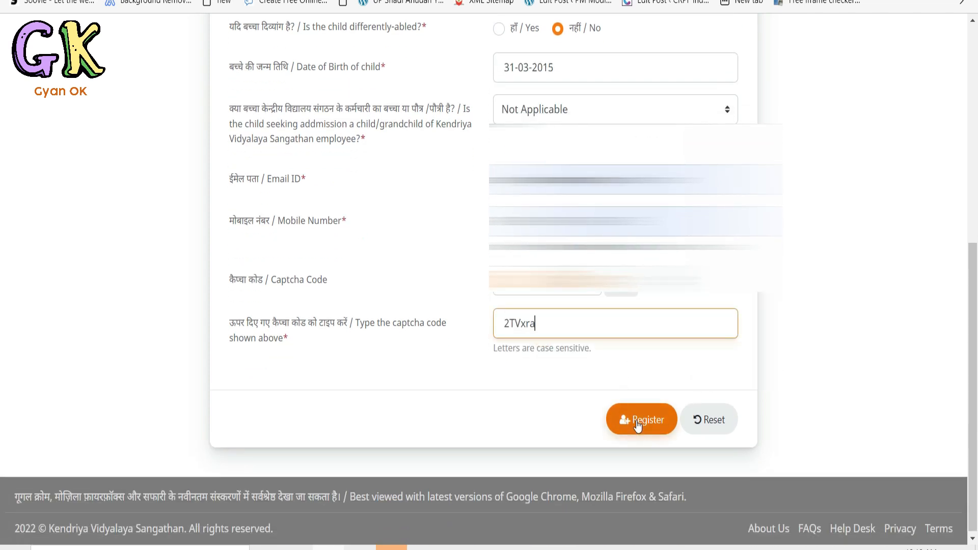
{"action": "left_click", "coordinate": [638, 426]}
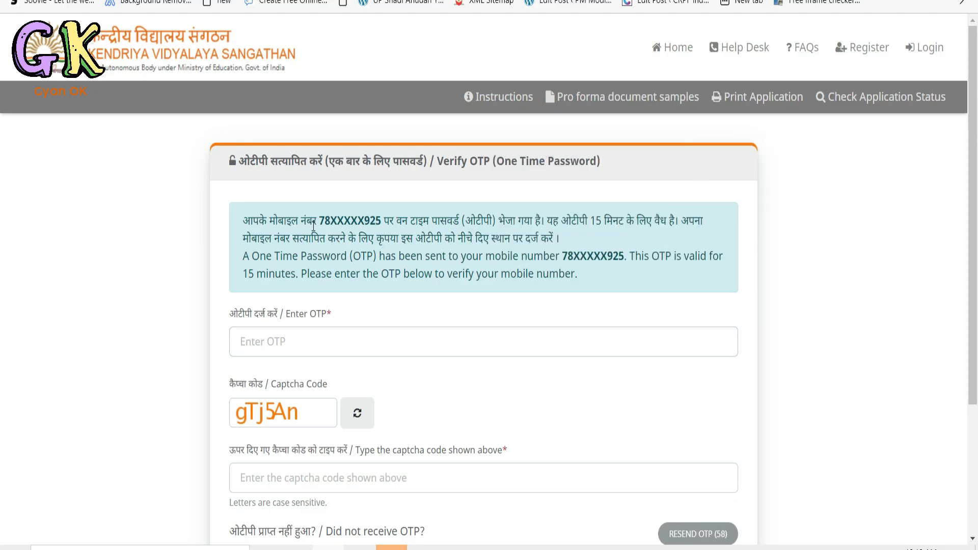
Step: Enter the six-digit OTP received and the captcha code, then verify
{"action": "scroll", "coordinate": [313, 226], "scroll_direction": "down", "scroll_amount": 1}
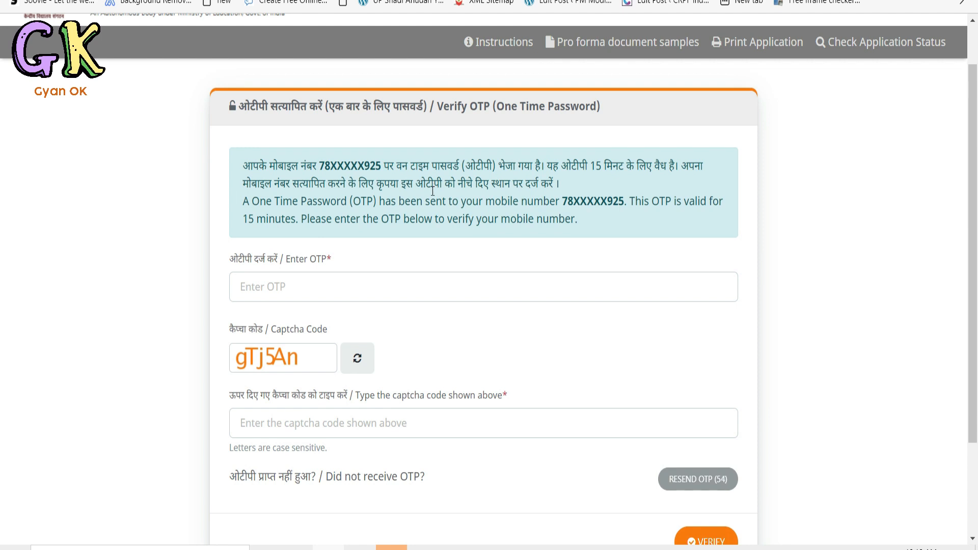
{"action": "left_click", "coordinate": [340, 300]}
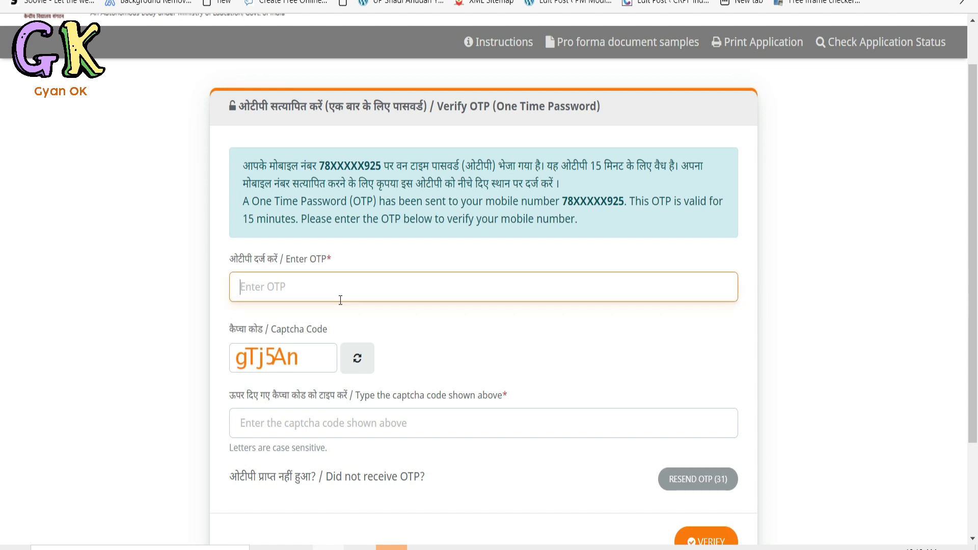
{"action": "scroll", "coordinate": [415, 275], "scroll_direction": "down", "scroll_amount": 2}
{"action": "left_click", "coordinate": [339, 352]}
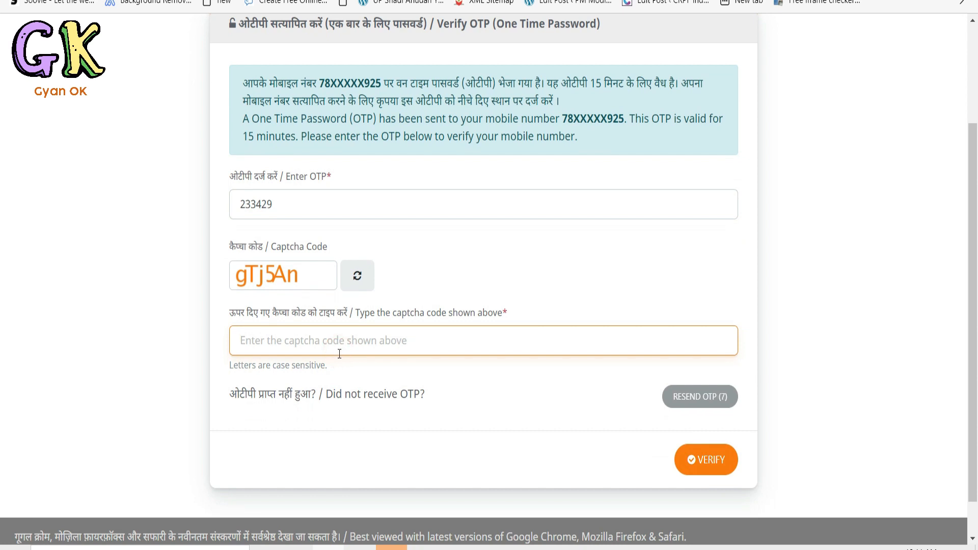
{"action": "type", "text": "gTj5An"}
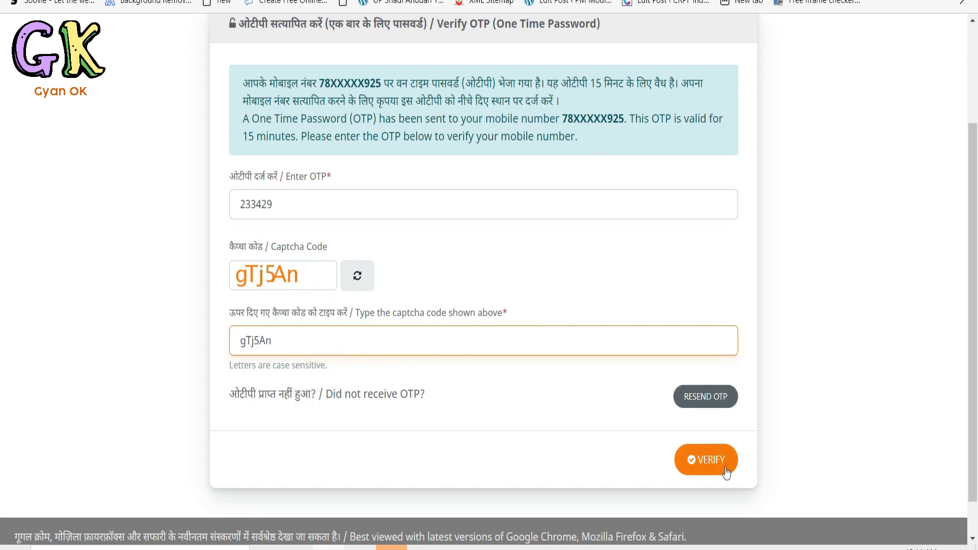
{"action": "left_click", "coordinate": [719, 464]}
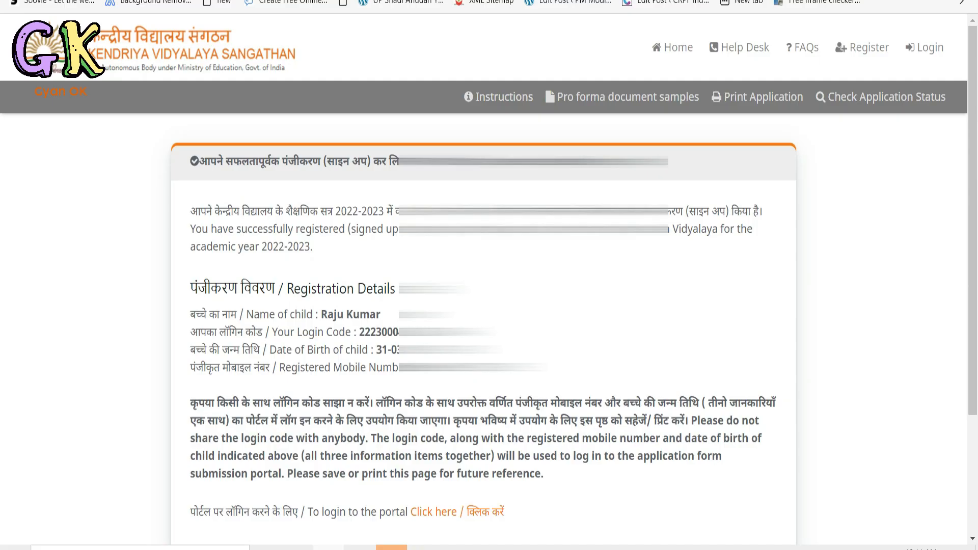
{"action": "scroll", "coordinate": [489, 280], "scroll_direction": "down", "scroll_amount": 1}
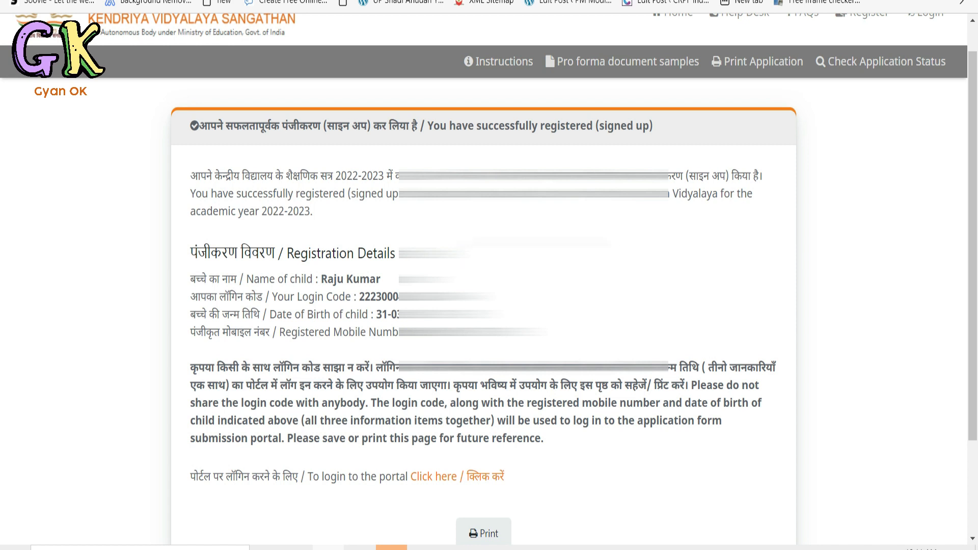
{"action": "key", "text": "Print"}
Step: Capture the registration-success panel with Lightshot and save it as a PNG
{"action": "left_click_drag", "start_coordinate": [129, 99], "coordinate": [851, 492]}
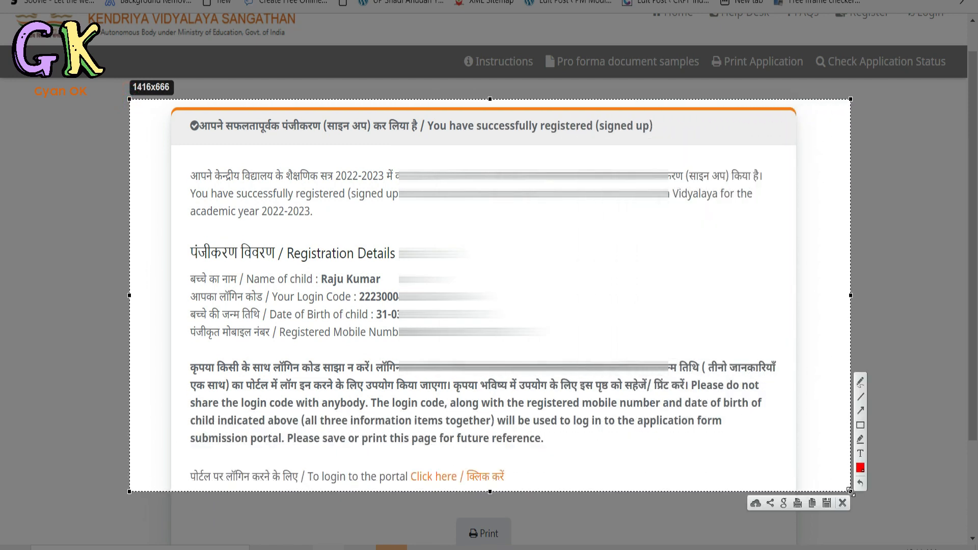
{"action": "left_click", "coordinate": [828, 504]}
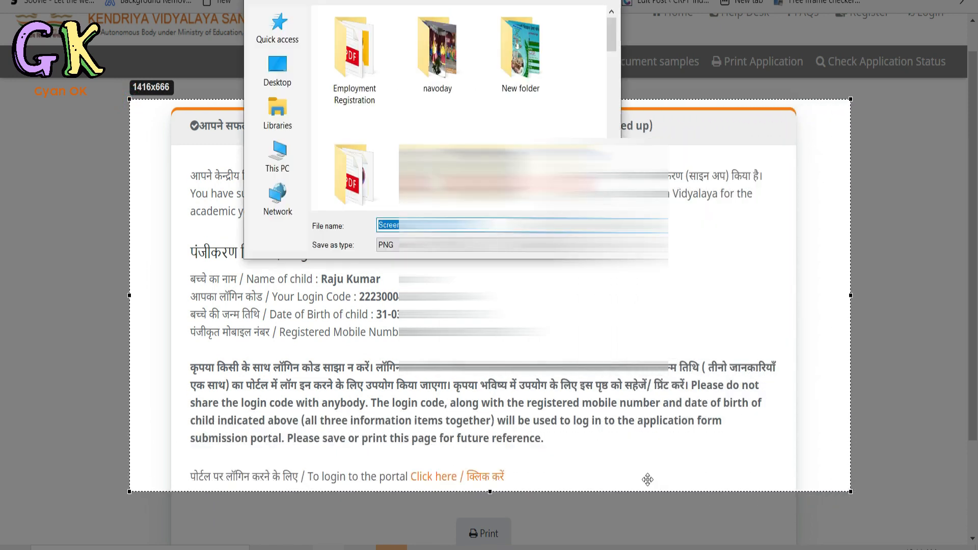
{"action": "left_click", "coordinate": [592, 226]}
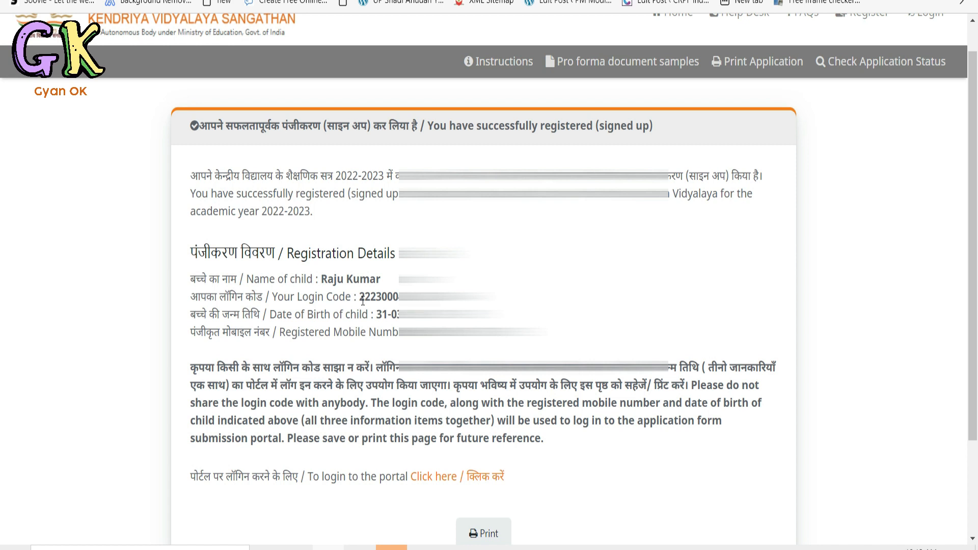
Step: Print the registration confirmation page to PDF and dismiss the downloads list
{"action": "scroll", "coordinate": [362, 301], "scroll_direction": "down", "scroll_amount": 3}
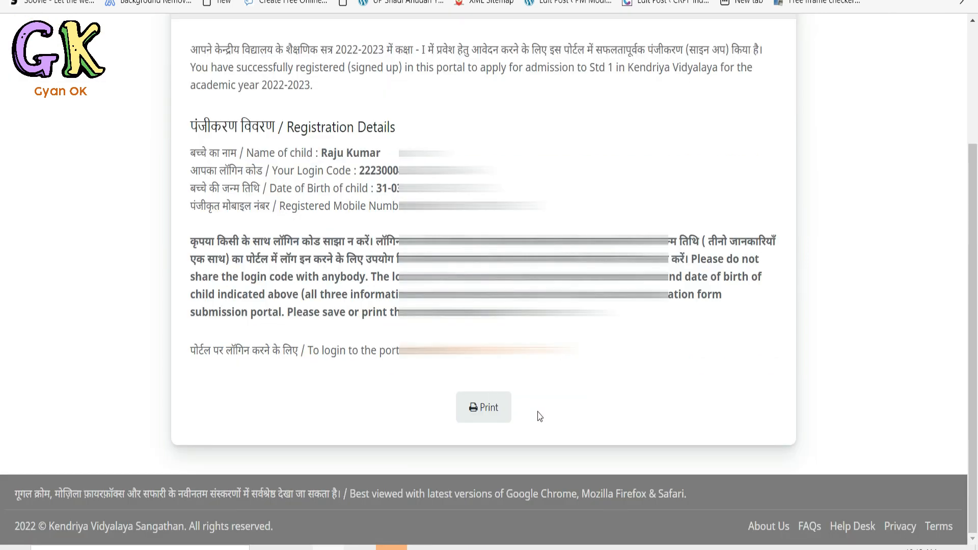
{"action": "left_click", "coordinate": [491, 412]}
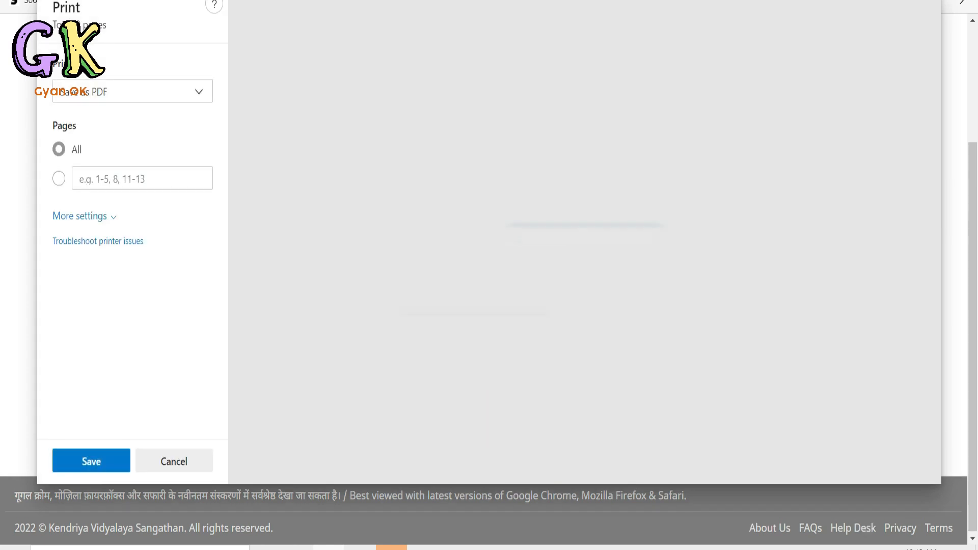
{"action": "scroll", "coordinate": [578, 282], "scroll_direction": "down", "scroll_amount": 5}
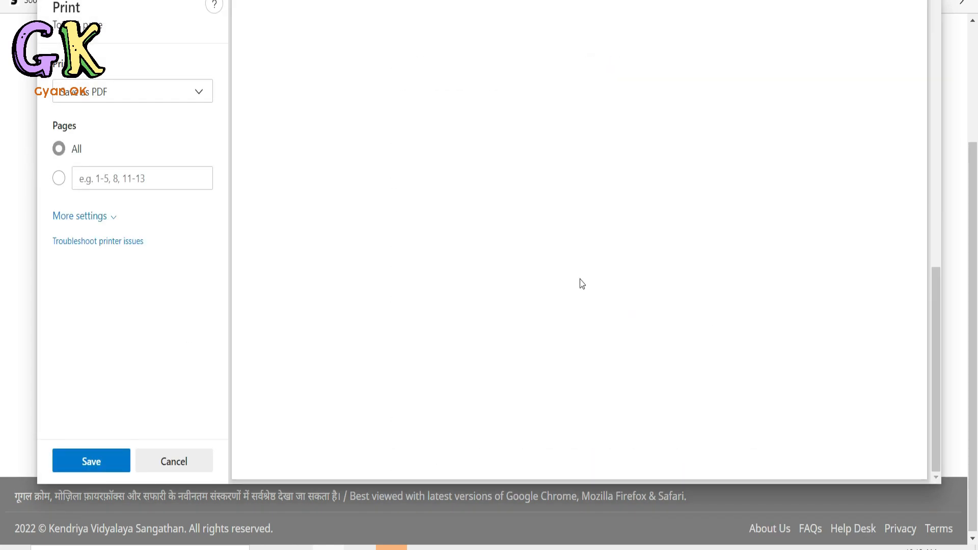
{"action": "left_click", "coordinate": [94, 462]}
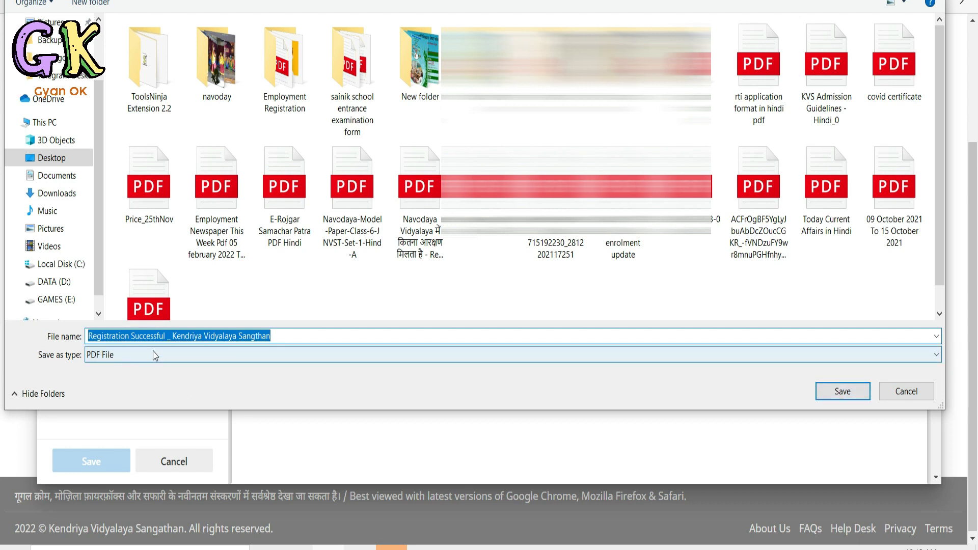
{"action": "left_click", "coordinate": [832, 393]}
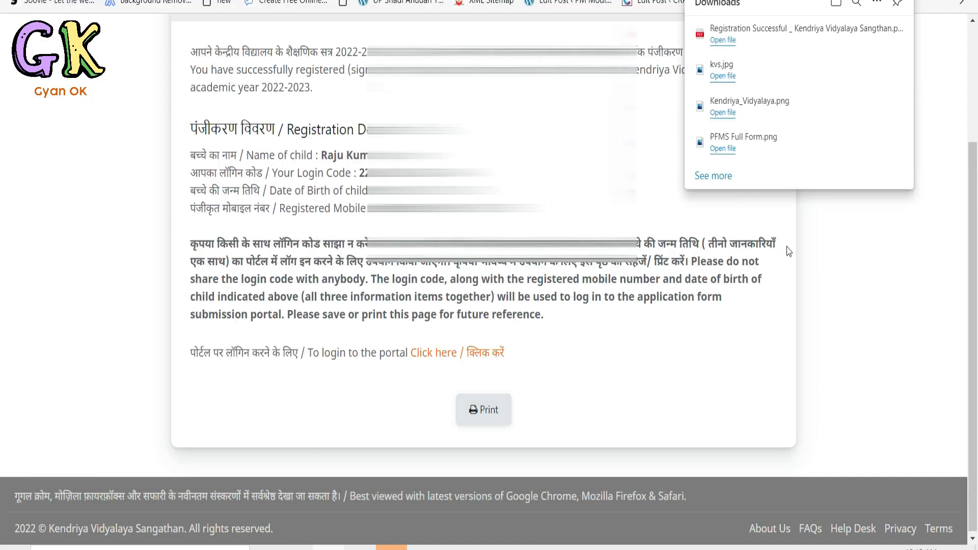
{"action": "left_click", "coordinate": [719, 367]}
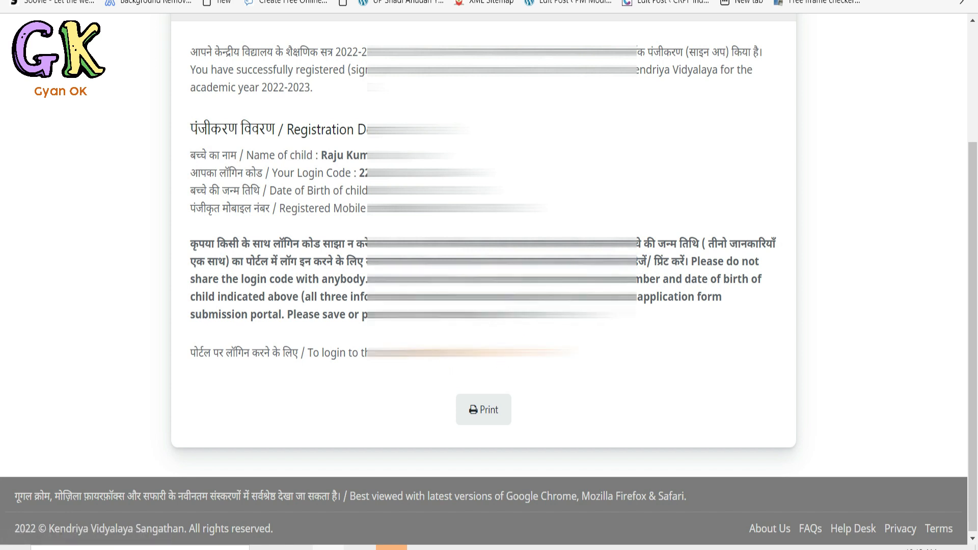
Step: Copy the login code and go to the portal's sign-in page
{"action": "scroll", "coordinate": [489, 275], "scroll_direction": "up", "scroll_amount": 3}
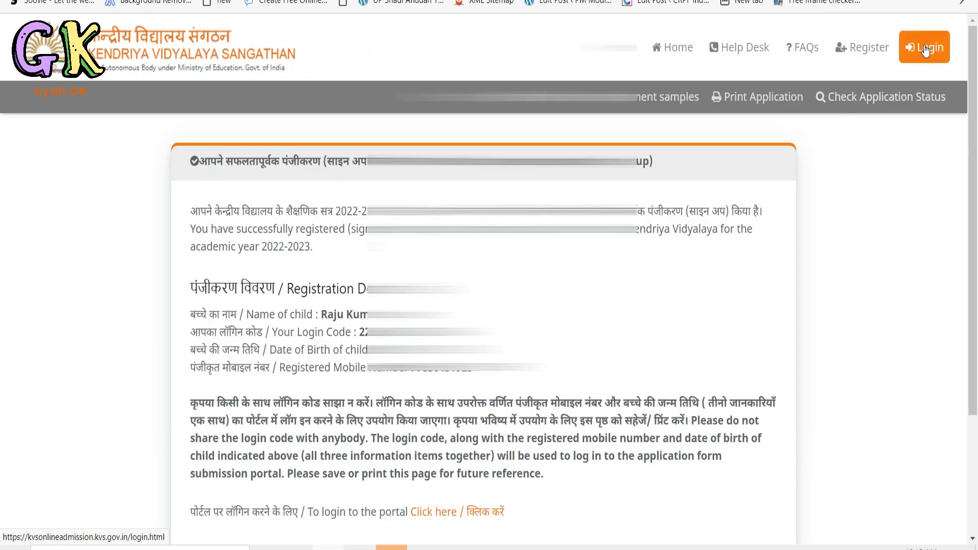
{"action": "left_click_drag", "start_coordinate": [357, 334], "coordinate": [492, 334]}
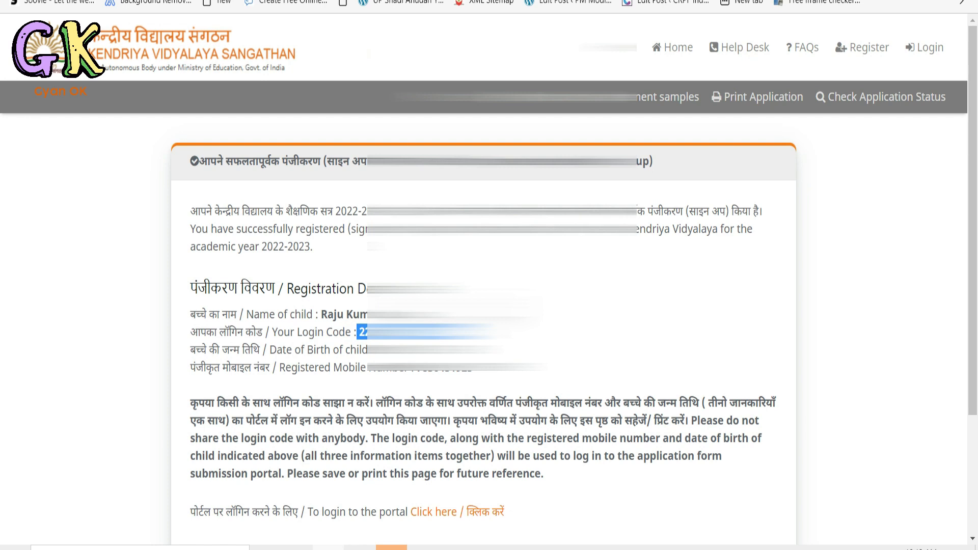
{"action": "scroll", "coordinate": [489, 275], "scroll_direction": "down", "scroll_amount": 3}
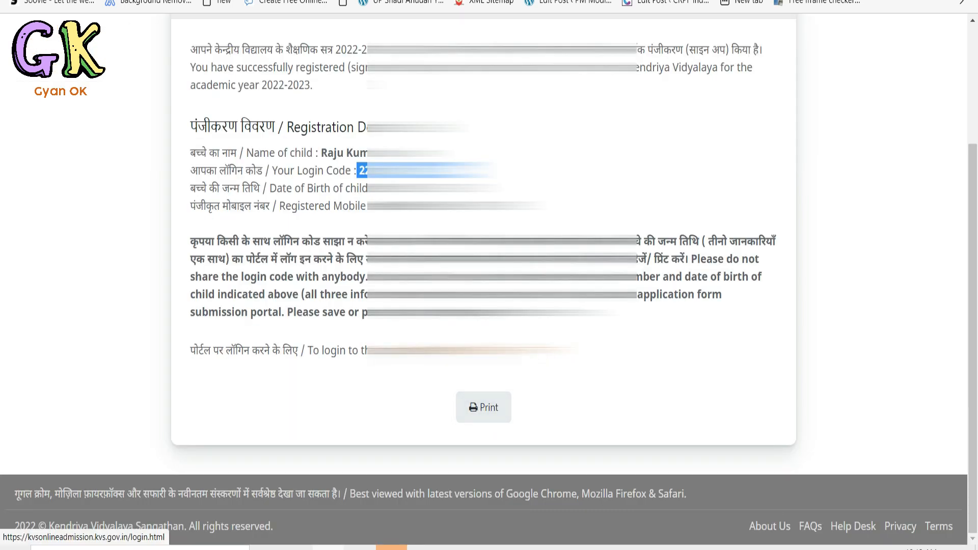
{"action": "left_click", "coordinate": [448, 351]}
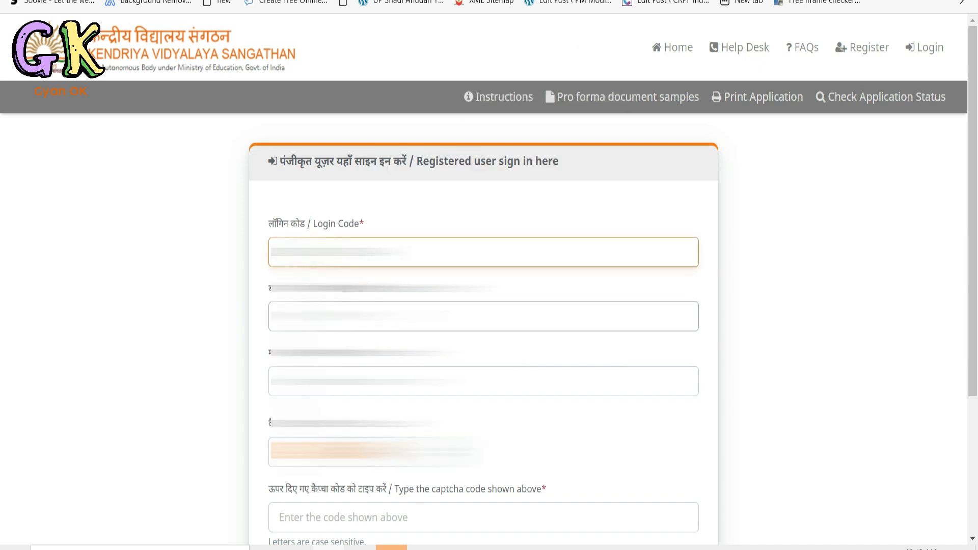
{"action": "left_click", "coordinate": [357, 316]}
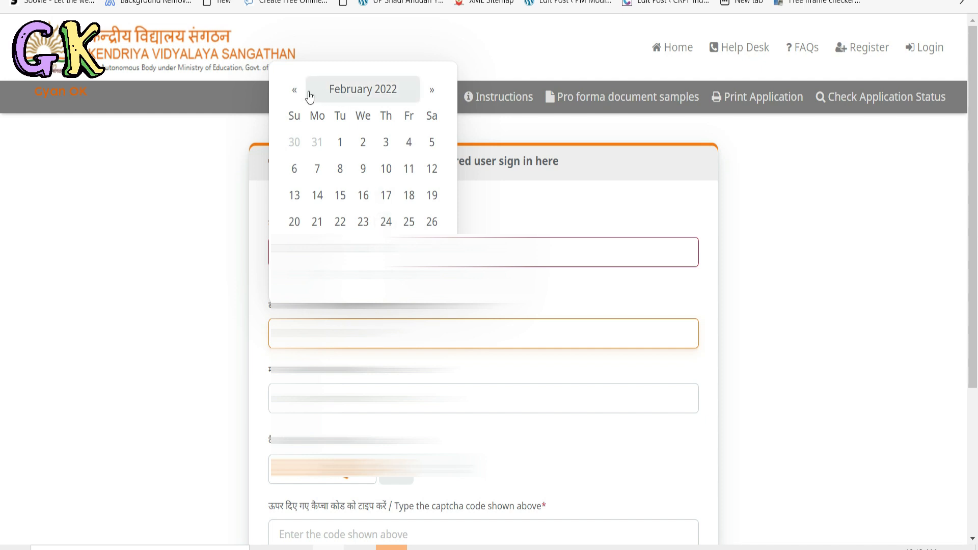
{"action": "left_click", "coordinate": [334, 88]}
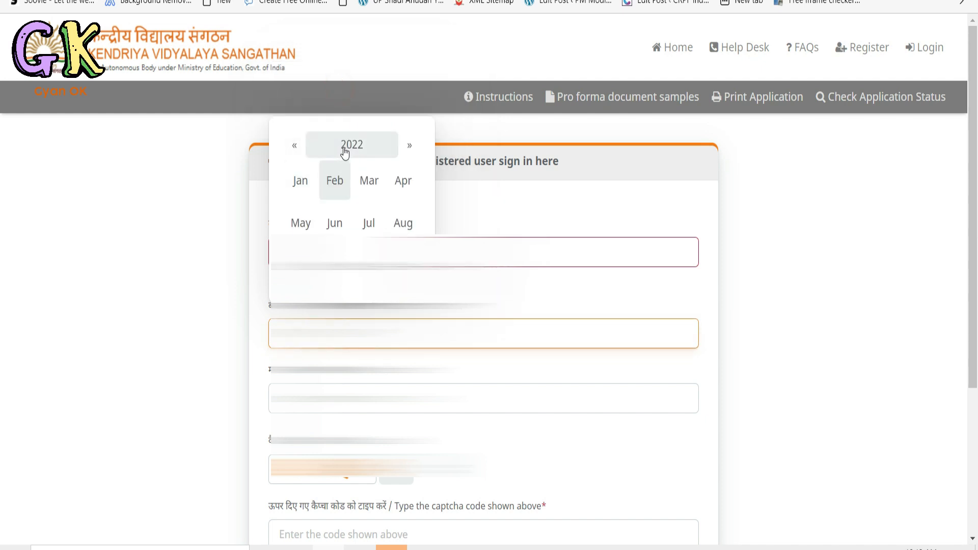
{"action": "left_click", "coordinate": [339, 145]}
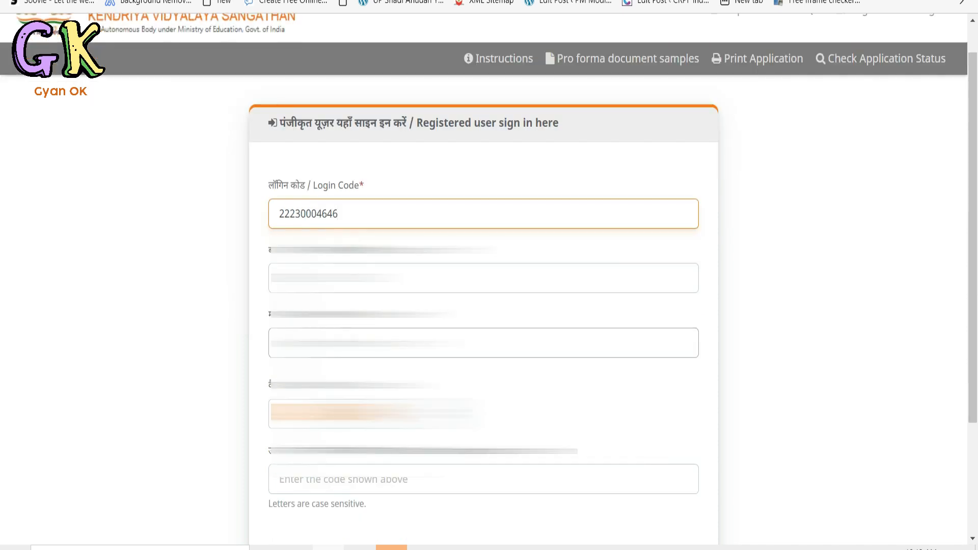
{"action": "left_click", "coordinate": [484, 343]}
{"action": "left_click", "coordinate": [397, 407]}
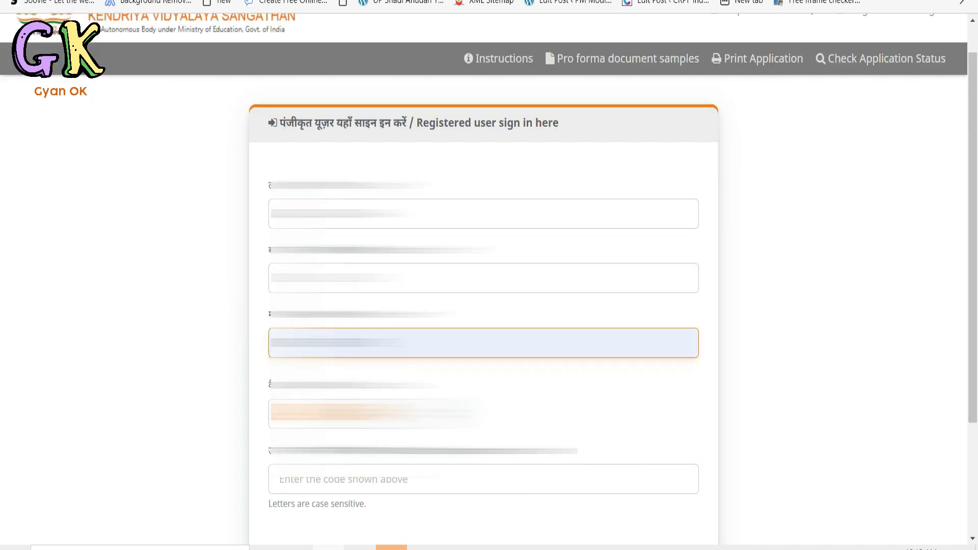
{"action": "scroll", "coordinate": [398, 356], "scroll_direction": "down", "scroll_amount": 3}
{"action": "left_click", "coordinate": [398, 321]}
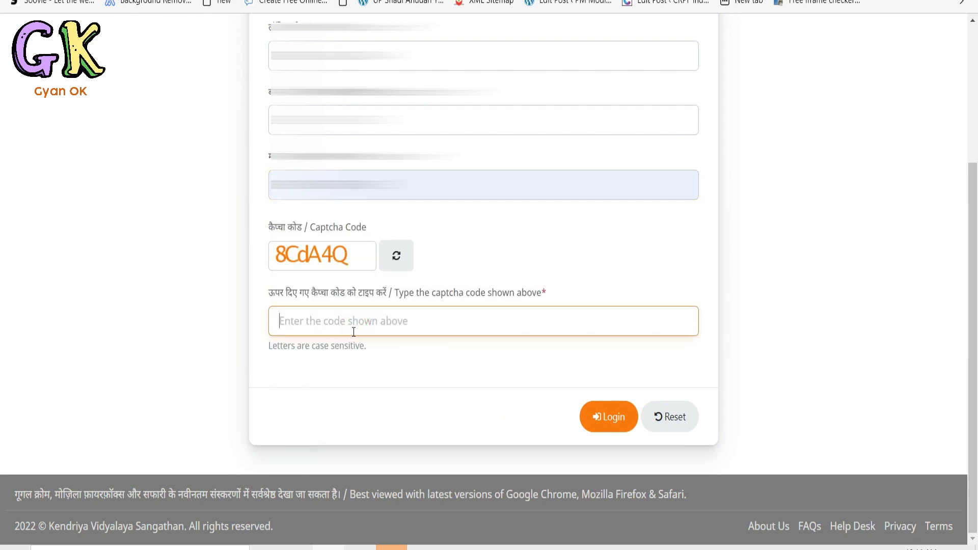
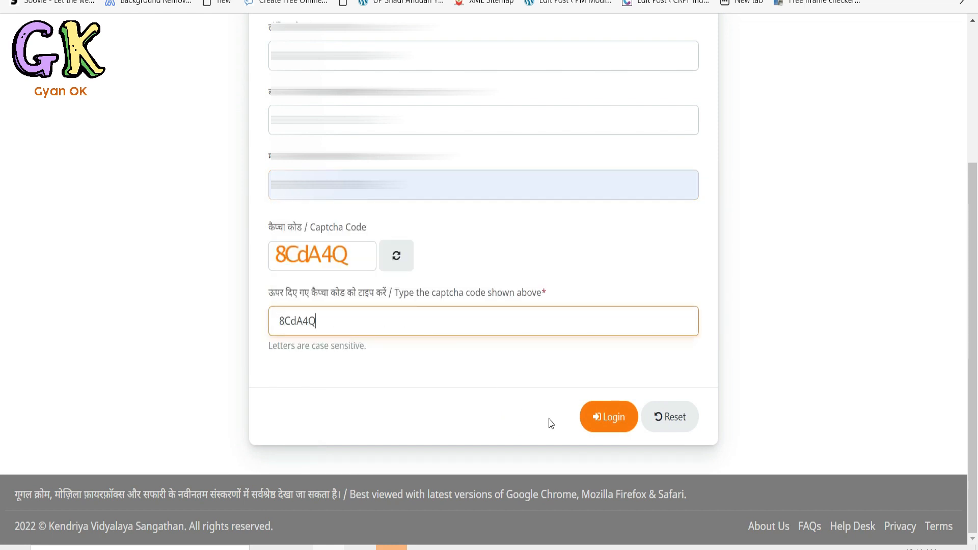
{"action": "left_click", "coordinate": [606, 421]}
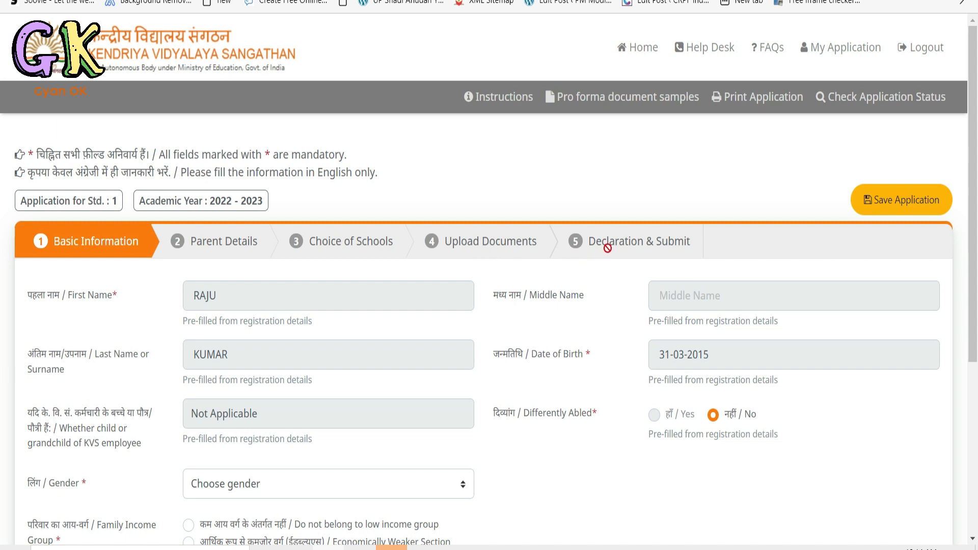
Step: Scroll down the Basic Information tab of the loaded Class 1 application form
{"action": "scroll", "coordinate": [235, 241], "scroll_direction": "down", "scroll_amount": 2}
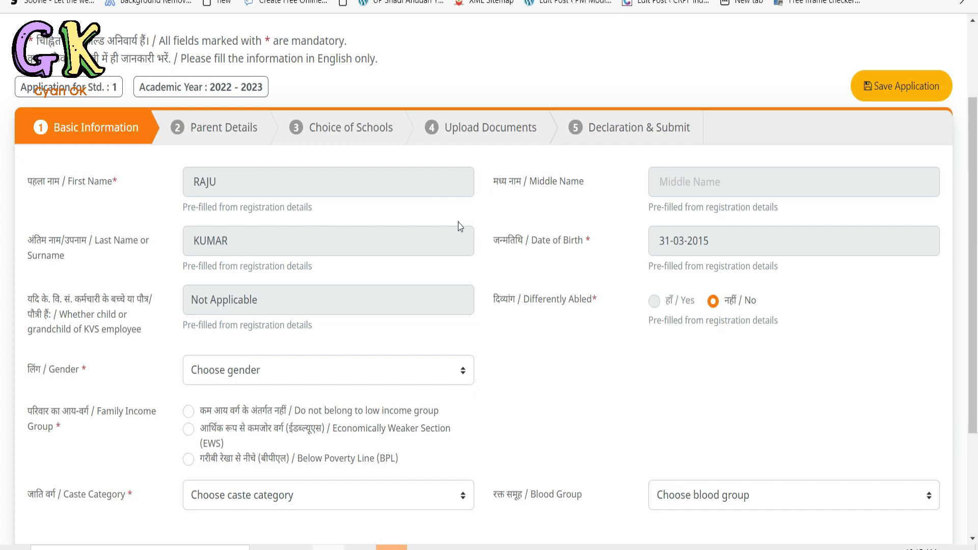
Step: Set the child's gender to Male
{"action": "scroll", "coordinate": [254, 271], "scroll_direction": "down", "scroll_amount": 3}
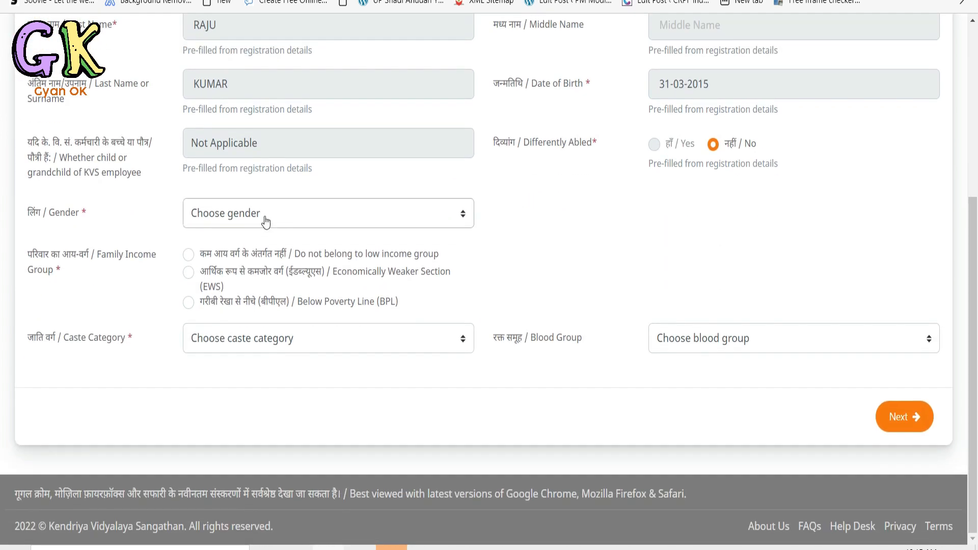
{"action": "left_click", "coordinate": [269, 219]}
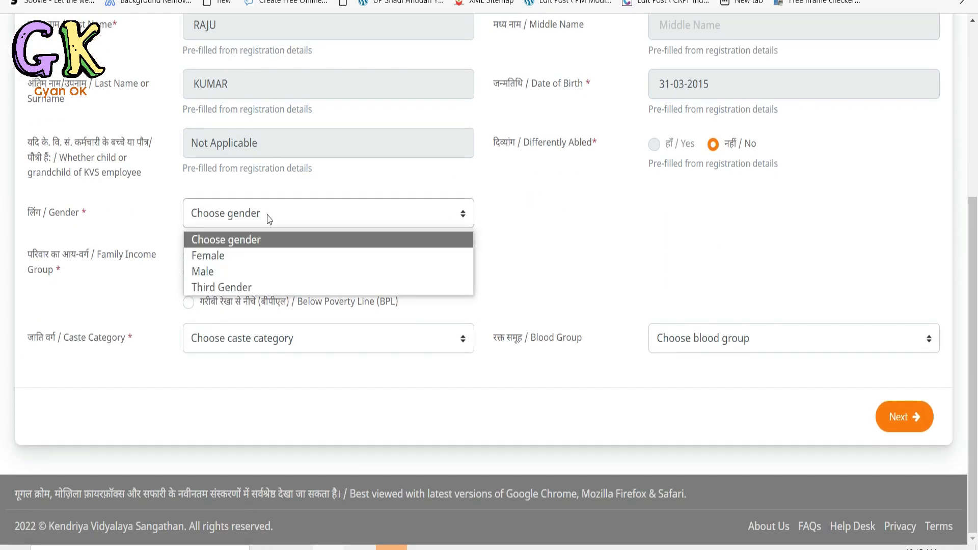
{"action": "left_click", "coordinate": [250, 276]}
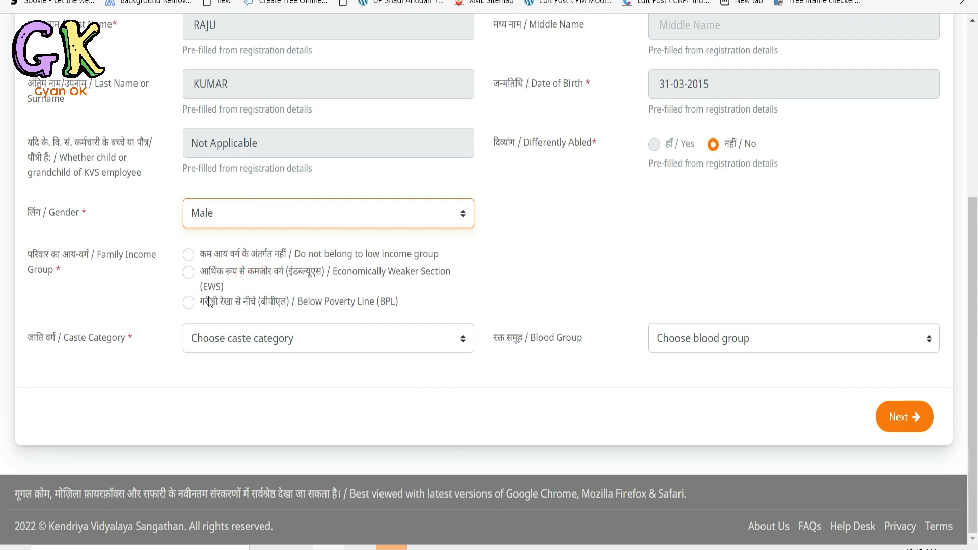
Step: After trying BPL and EWS, choose 'Do not belong to low income group' for the family
{"action": "left_click", "coordinate": [188, 305]}
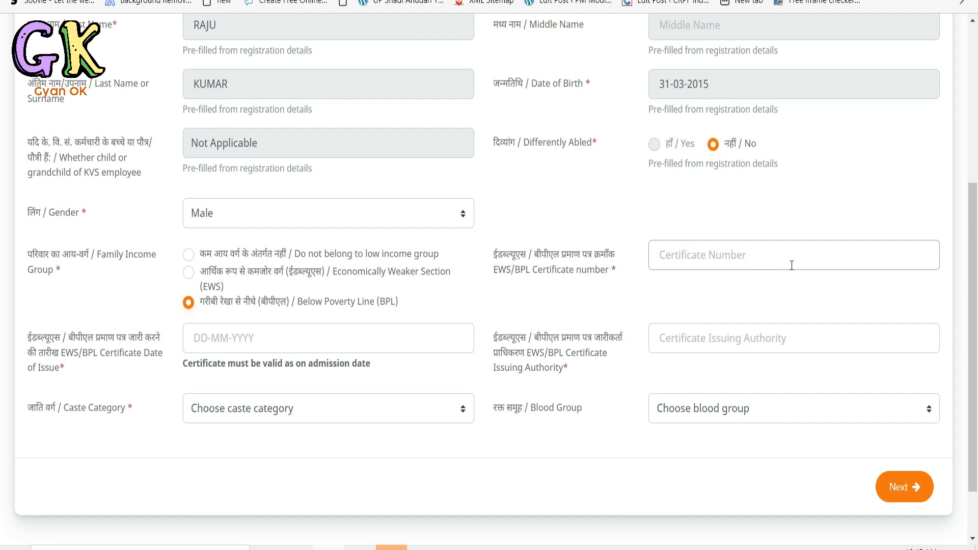
{"action": "left_click", "coordinate": [292, 342]}
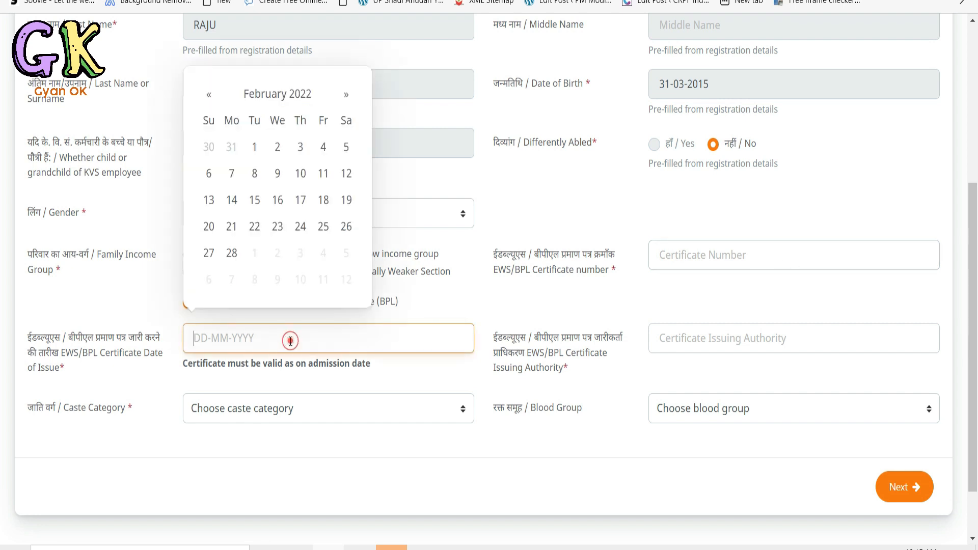
{"action": "left_click", "coordinate": [759, 338]}
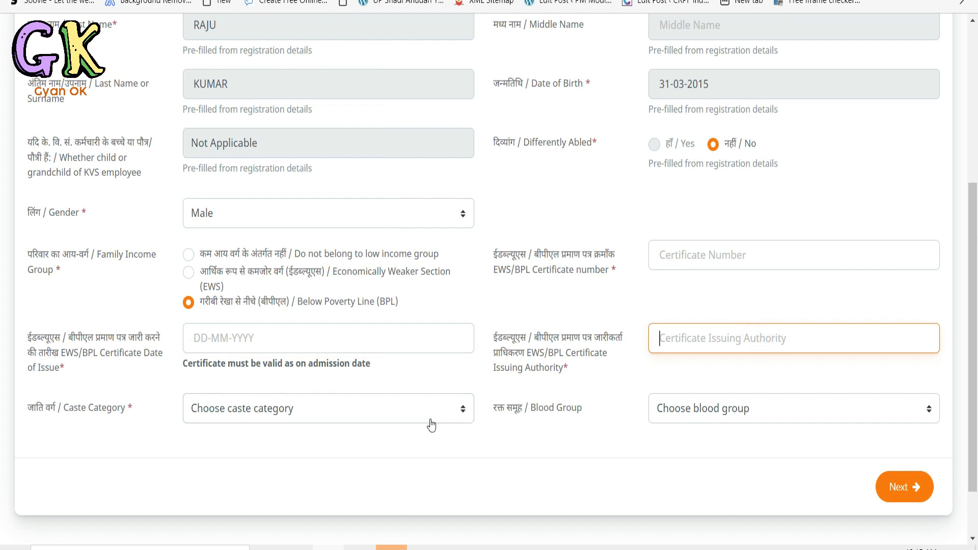
{"action": "left_click", "coordinate": [189, 273]}
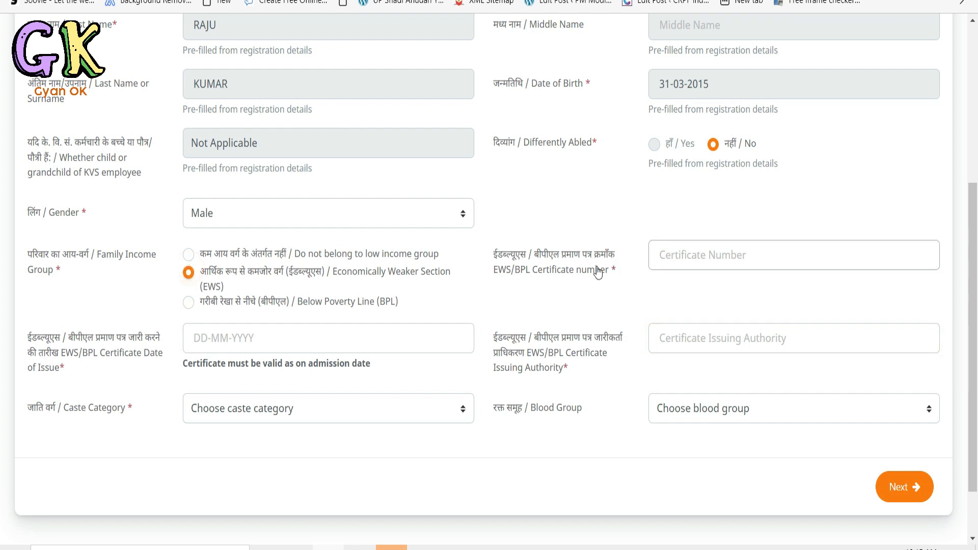
{"action": "left_click", "coordinate": [191, 255]}
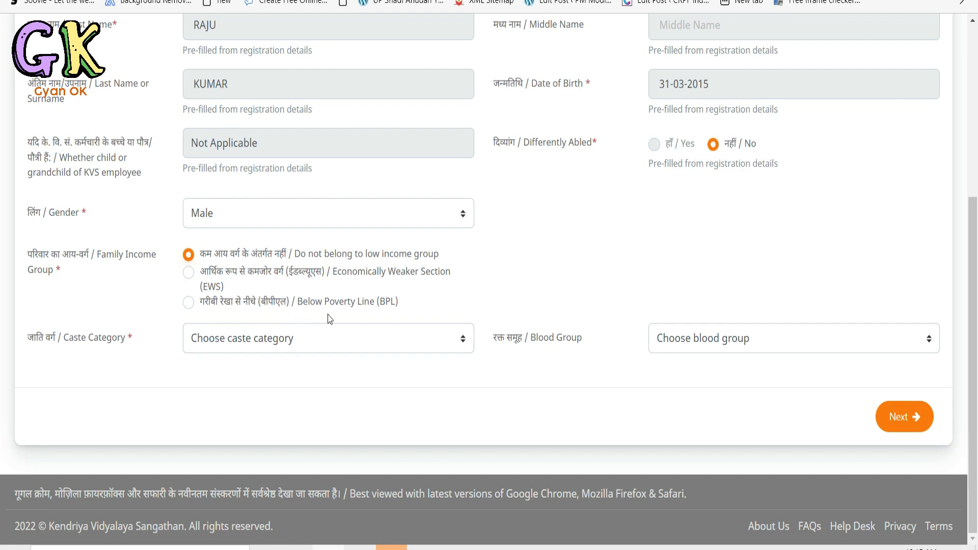
Step: Keep the income group as not low income and set the caste category to General
{"action": "left_click", "coordinate": [188, 303]}
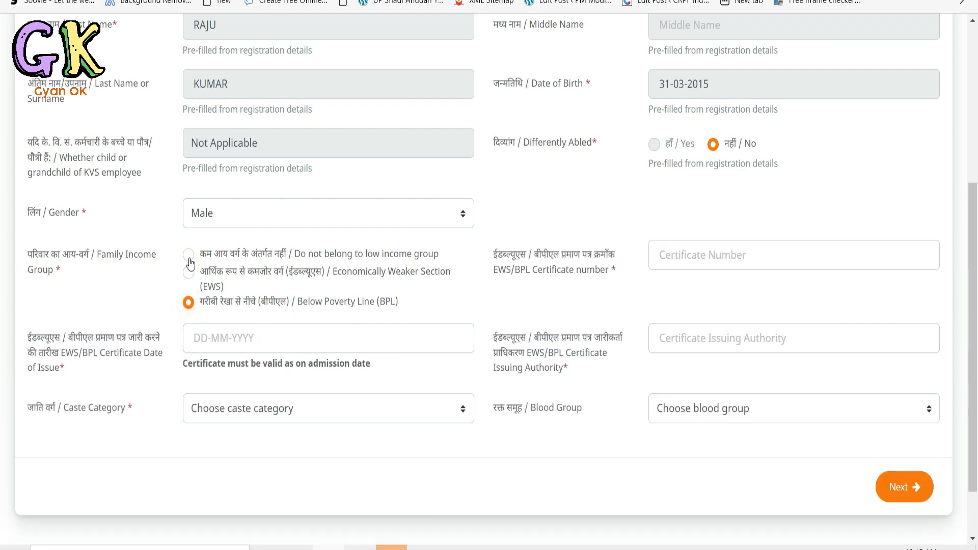
{"action": "left_click", "coordinate": [189, 256]}
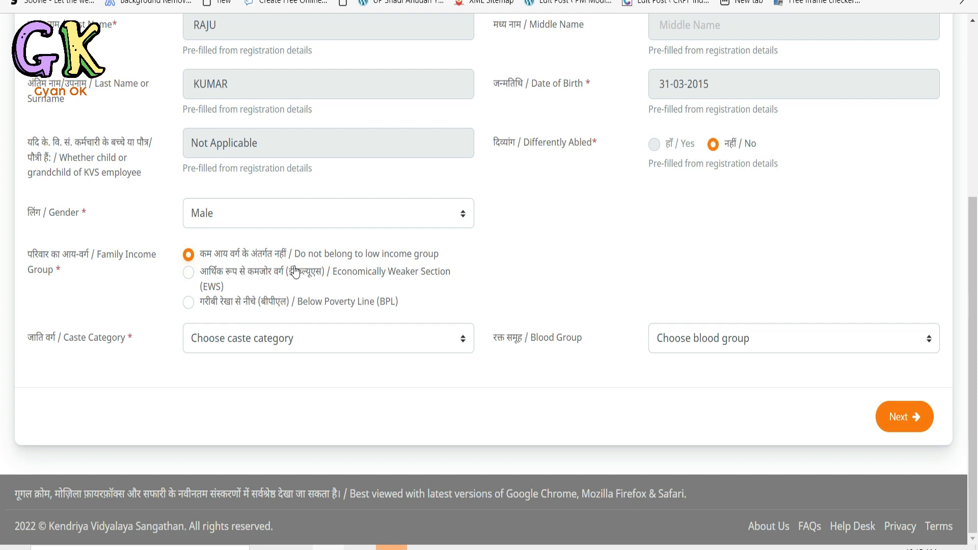
{"action": "left_click", "coordinate": [268, 344]}
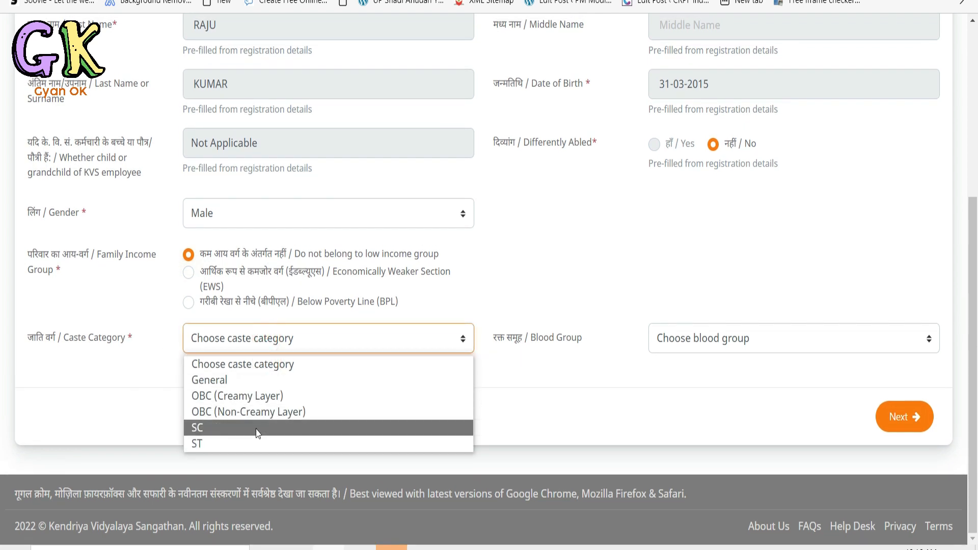
{"action": "left_click", "coordinate": [240, 443]}
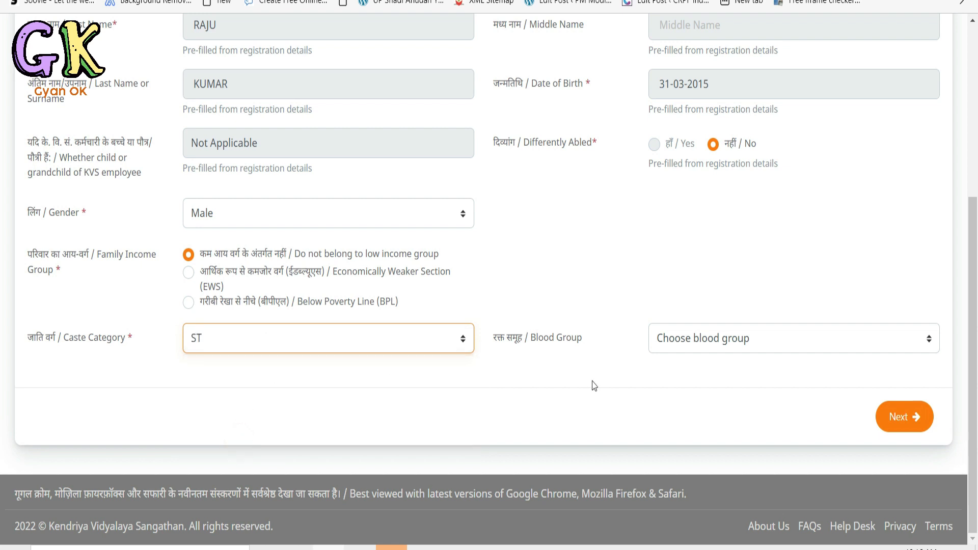
{"action": "left_click", "coordinate": [236, 351]}
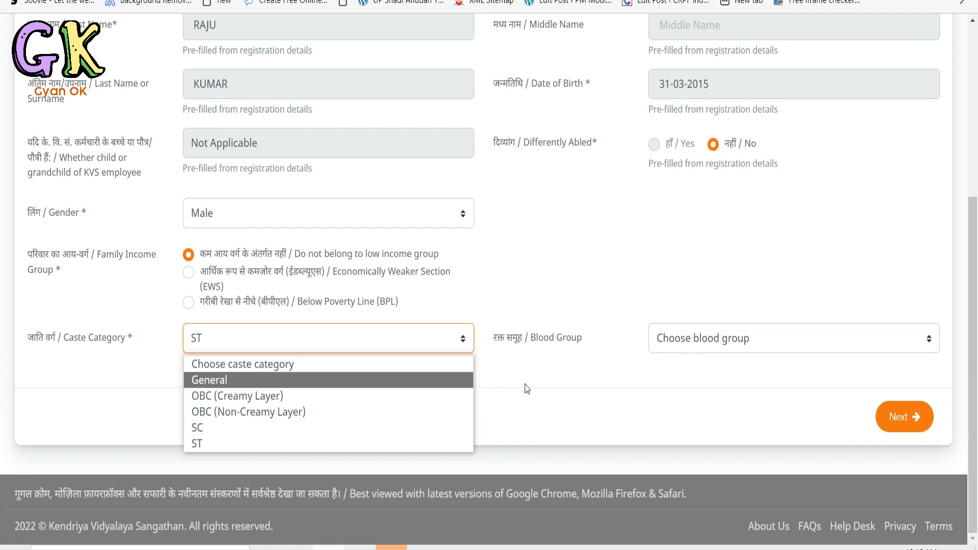
{"action": "left_click", "coordinate": [300, 383]}
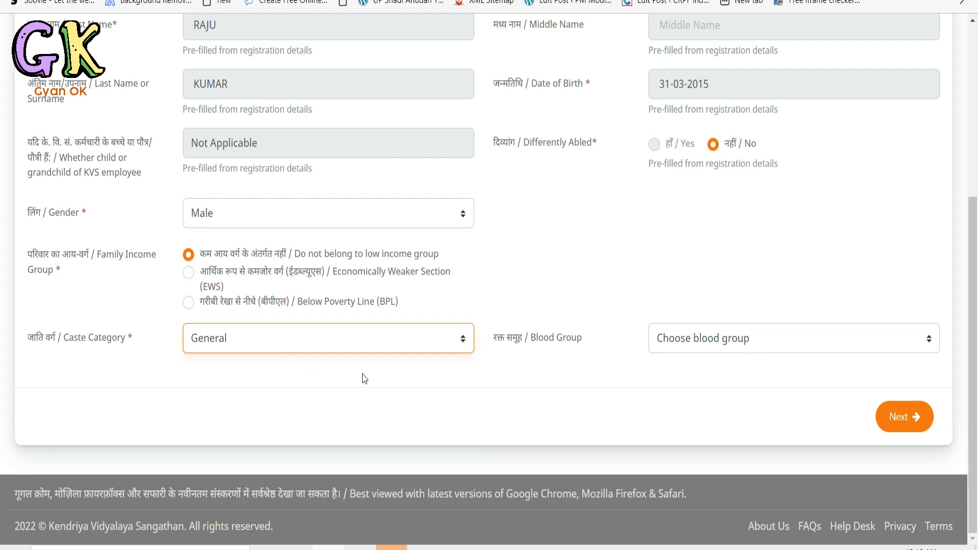
Step: Leave the blood group unselected and proceed to the Parent Details step
{"action": "left_click", "coordinate": [711, 340]}
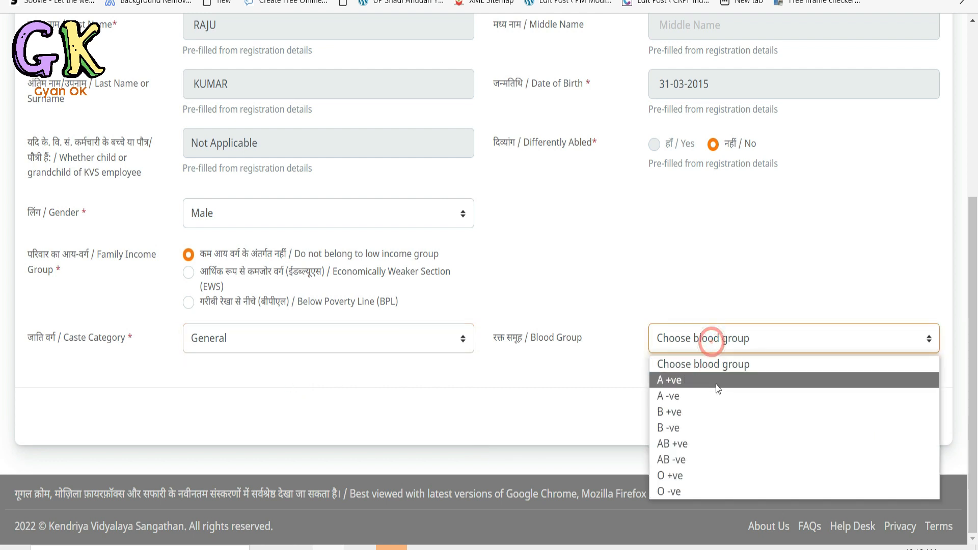
{"action": "left_click", "coordinate": [596, 391]}
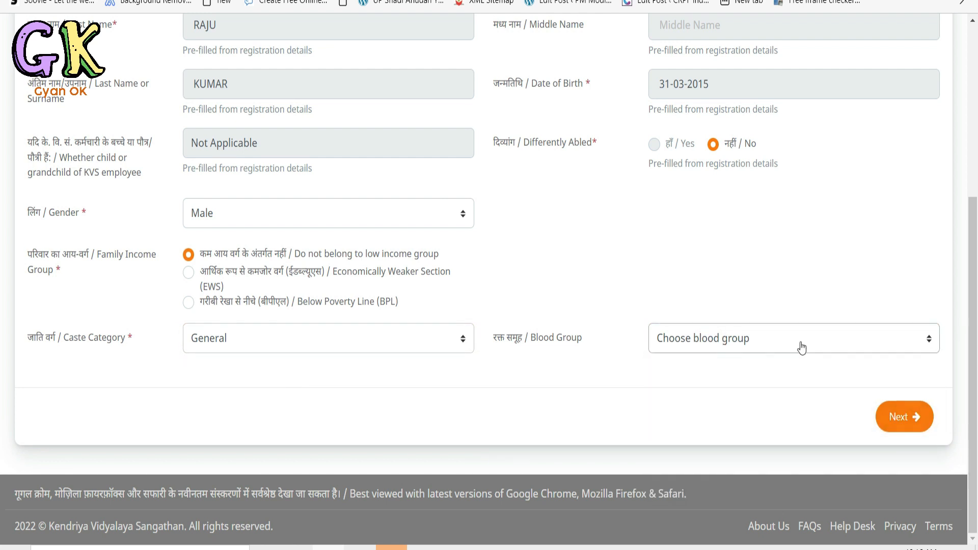
{"action": "left_click", "coordinate": [802, 348]}
{"action": "left_click", "coordinate": [611, 388]}
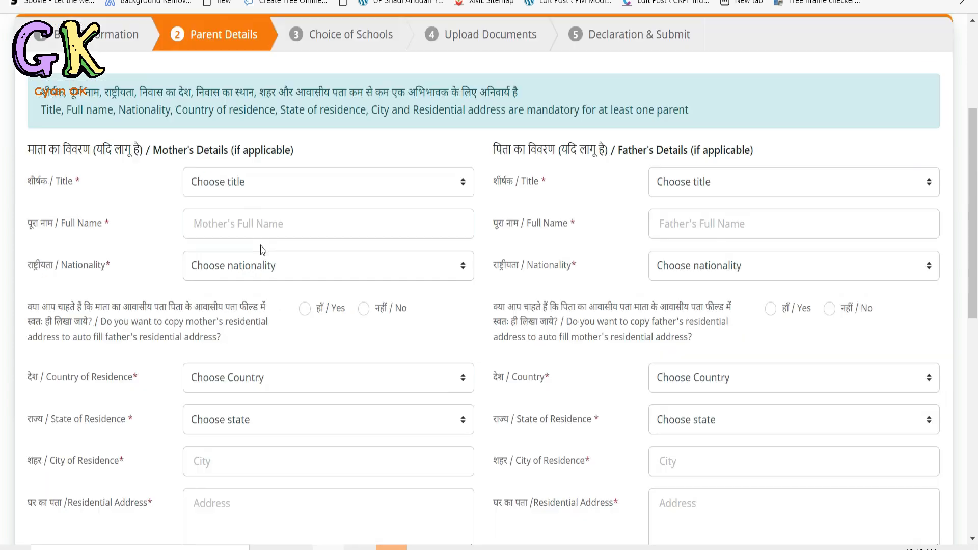
Step: Set the mother's title to Ms. and enter her full name
{"action": "scroll", "coordinate": [259, 246], "scroll_direction": "down", "scroll_amount": 1}
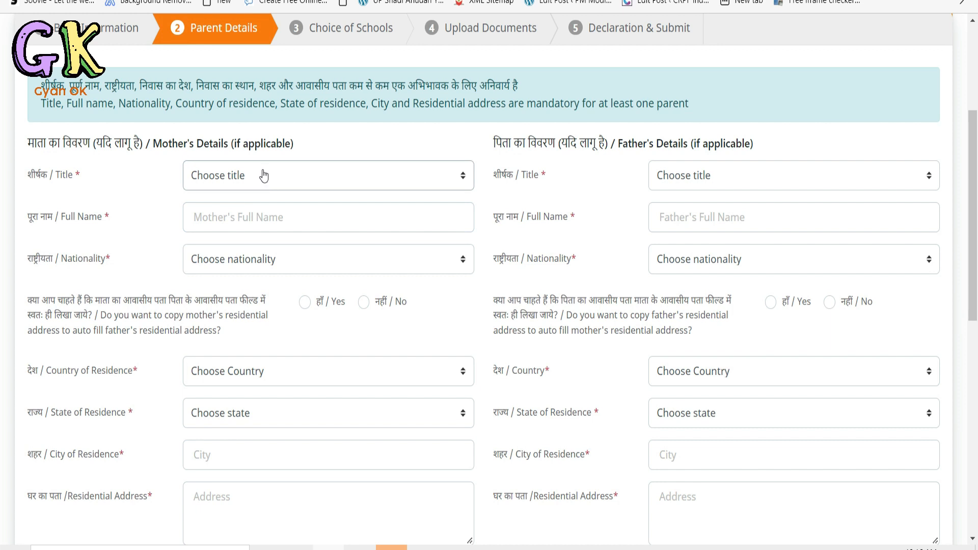
{"action": "left_click", "coordinate": [263, 175]}
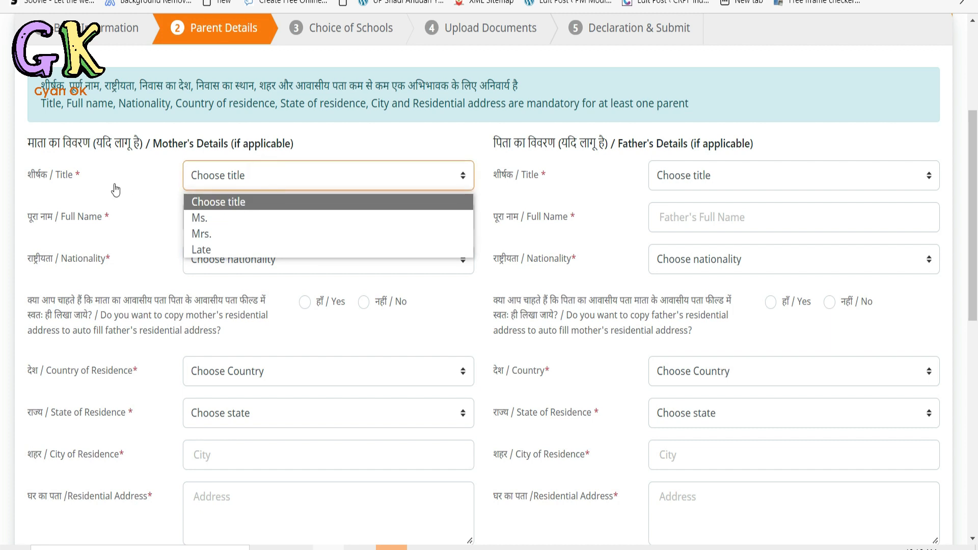
{"action": "left_click", "coordinate": [117, 189]}
{"action": "left_click", "coordinate": [237, 174]}
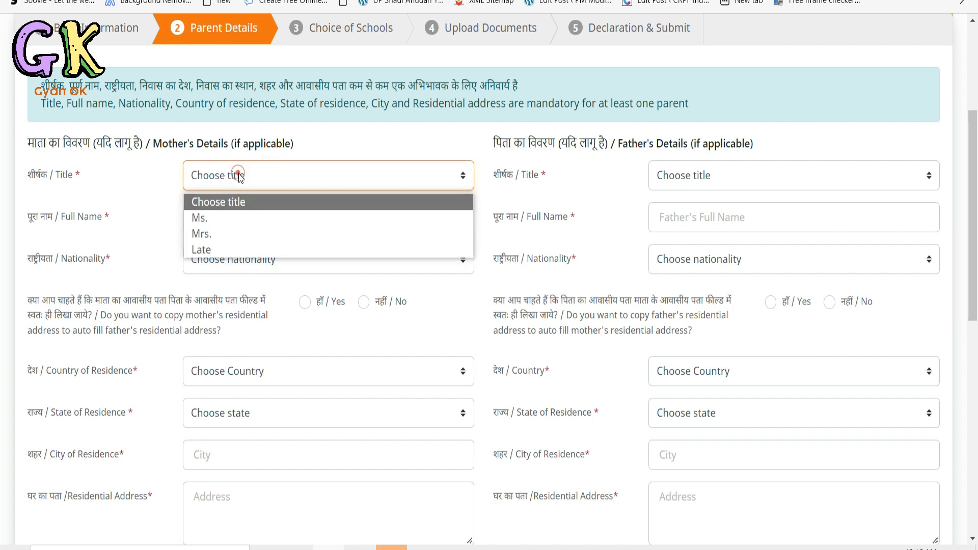
{"action": "left_click", "coordinate": [226, 218]}
{"action": "left_click", "coordinate": [244, 217]}
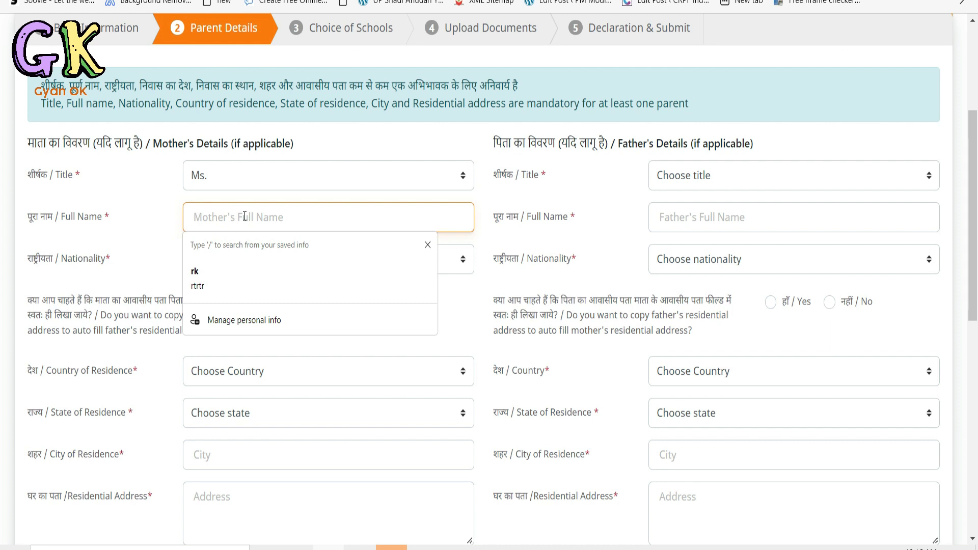
{"action": "type", "text": "ra"}
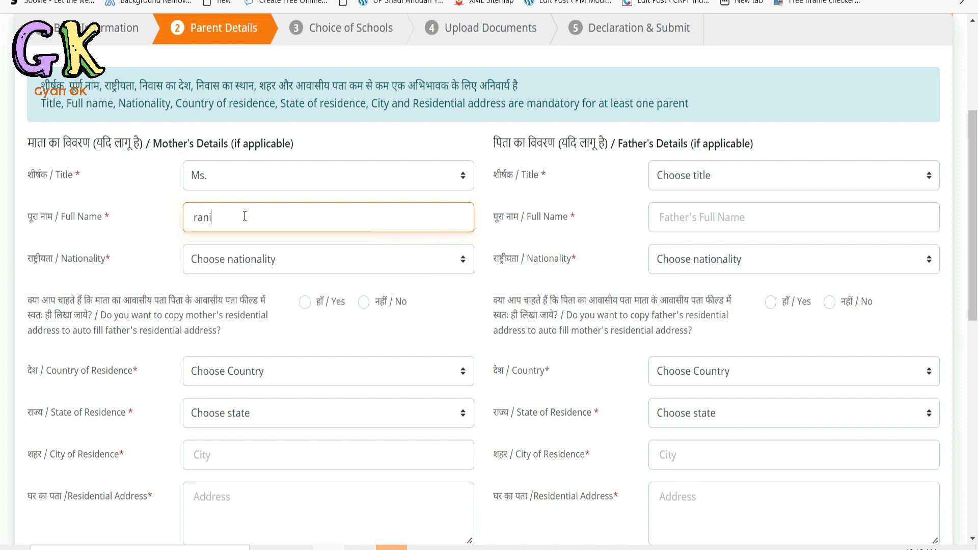
{"action": "type", "text": "ni"}
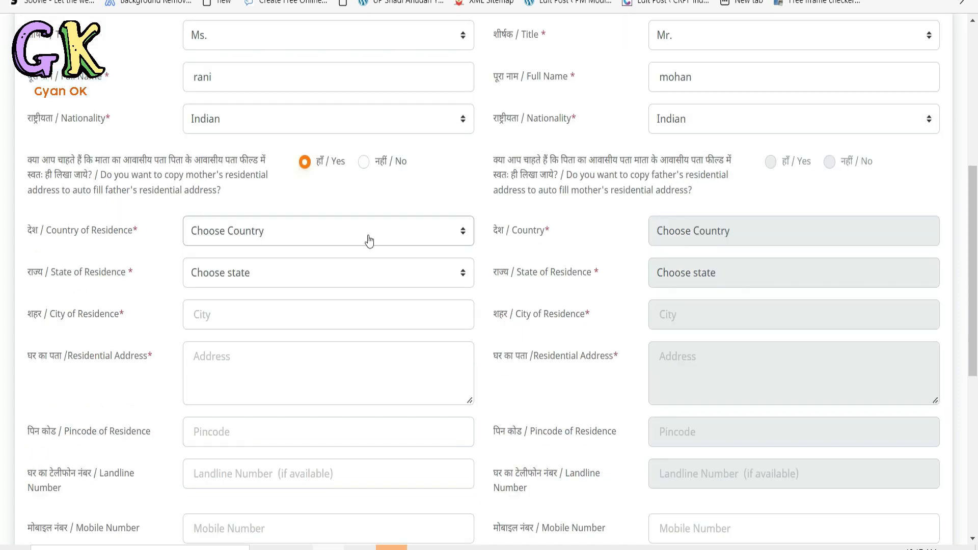
{"action": "scroll", "coordinate": [369, 239], "scroll_direction": "up", "scroll_amount": 1}
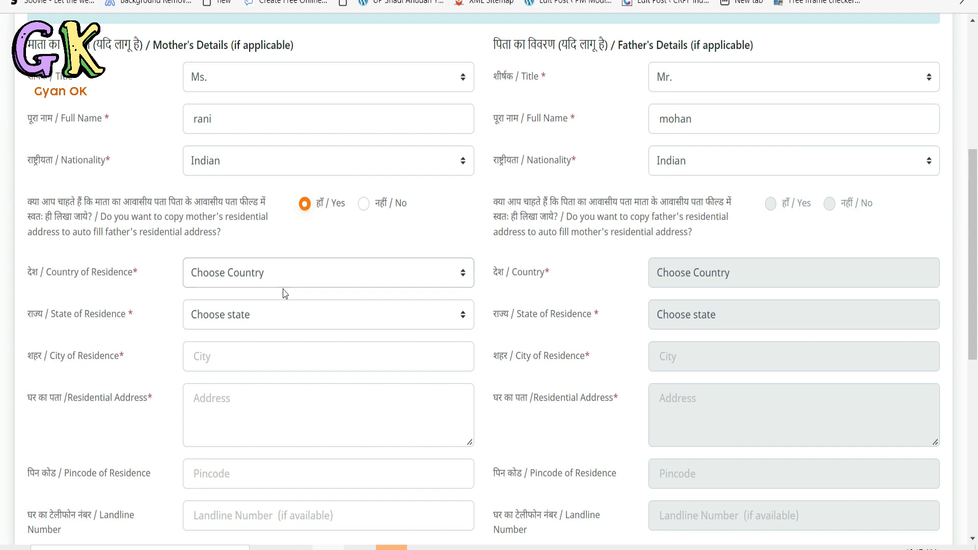
{"action": "scroll", "coordinate": [297, 233], "scroll_direction": "down", "scroll_amount": 2}
{"action": "scroll", "coordinate": [295, 221], "scroll_direction": "up", "scroll_amount": 5}
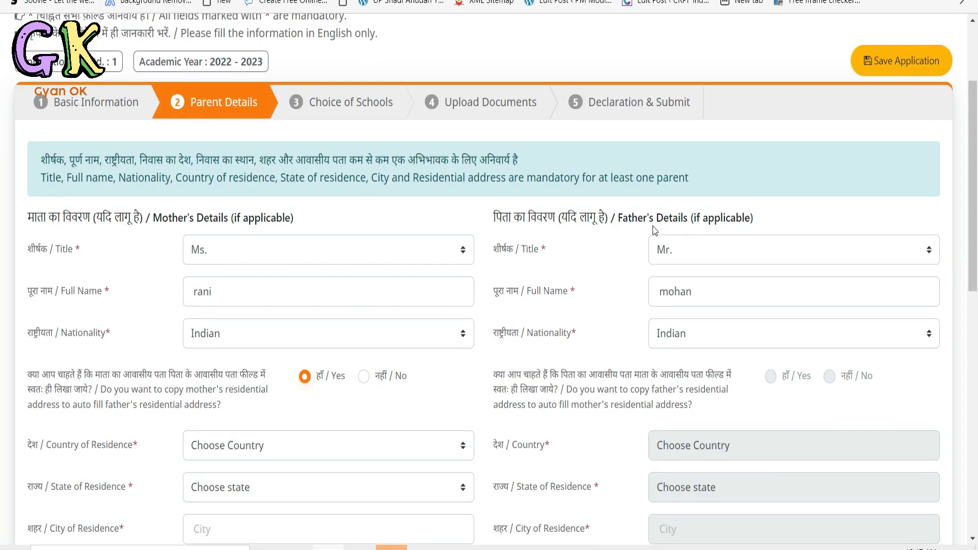
Step: Complete the residence details with pincode 248001, father's occupation krishi, and go to Choice of Schools
{"action": "scroll", "coordinate": [206, 159], "scroll_direction": "down", "scroll_amount": 5}
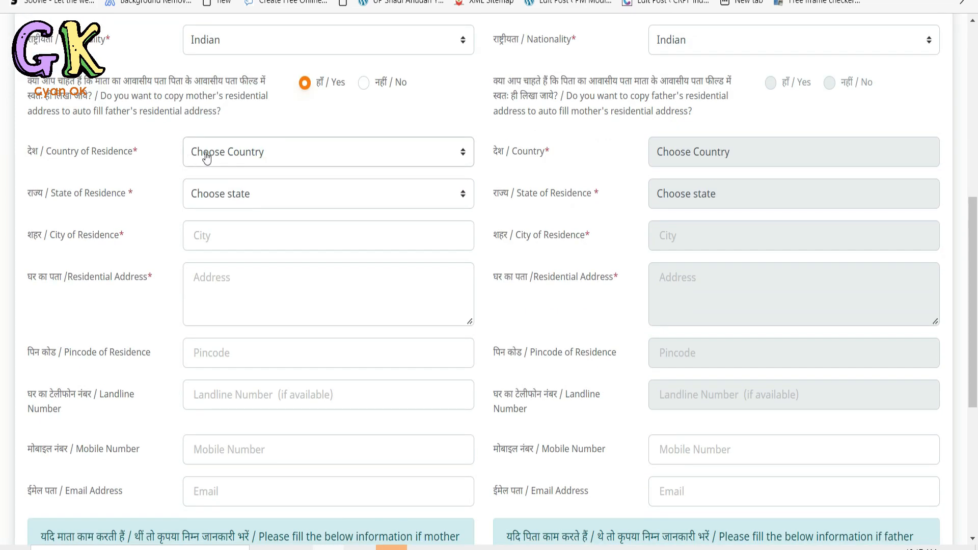
{"action": "left_click", "coordinate": [272, 148]}
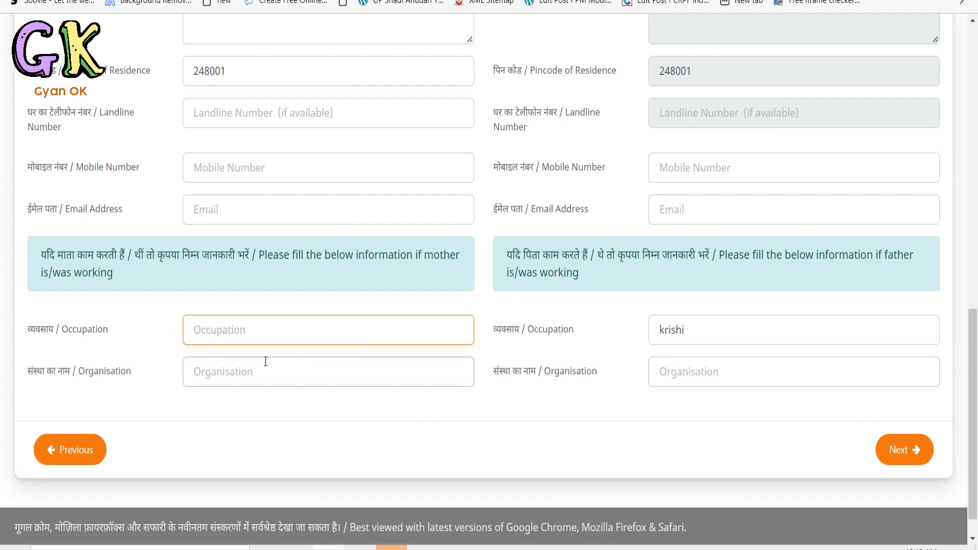
{"action": "left_click", "coordinate": [244, 376]}
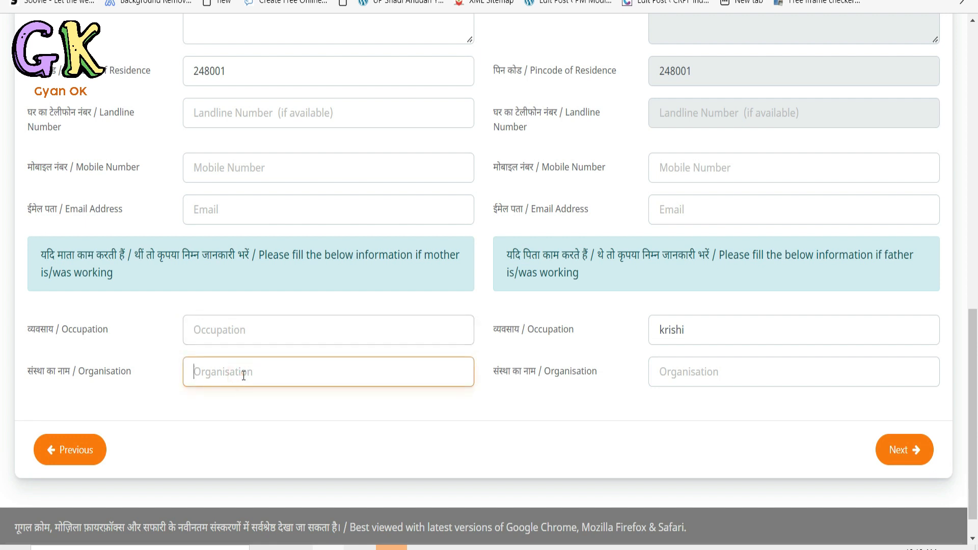
{"action": "left_click", "coordinate": [240, 372]}
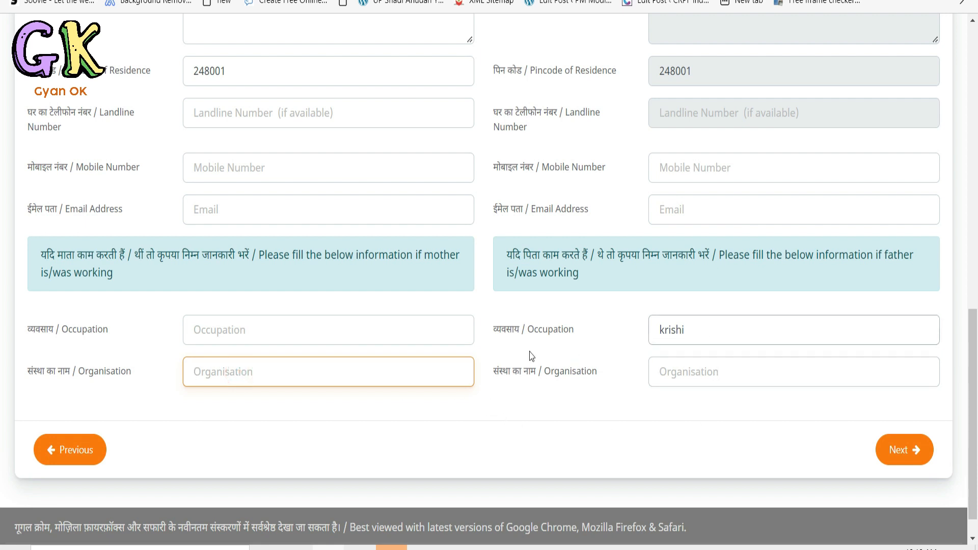
{"action": "left_click", "coordinate": [306, 333]}
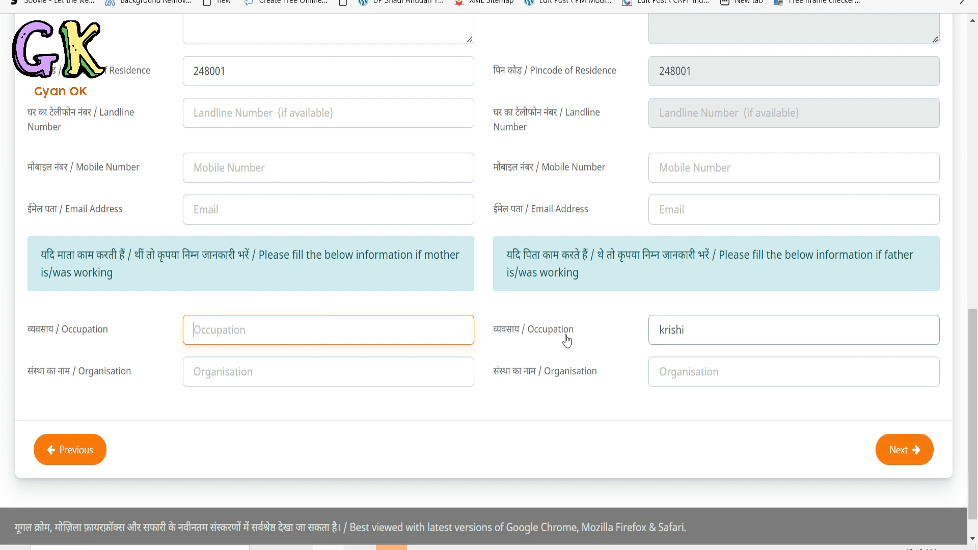
{"action": "left_click", "coordinate": [903, 451]}
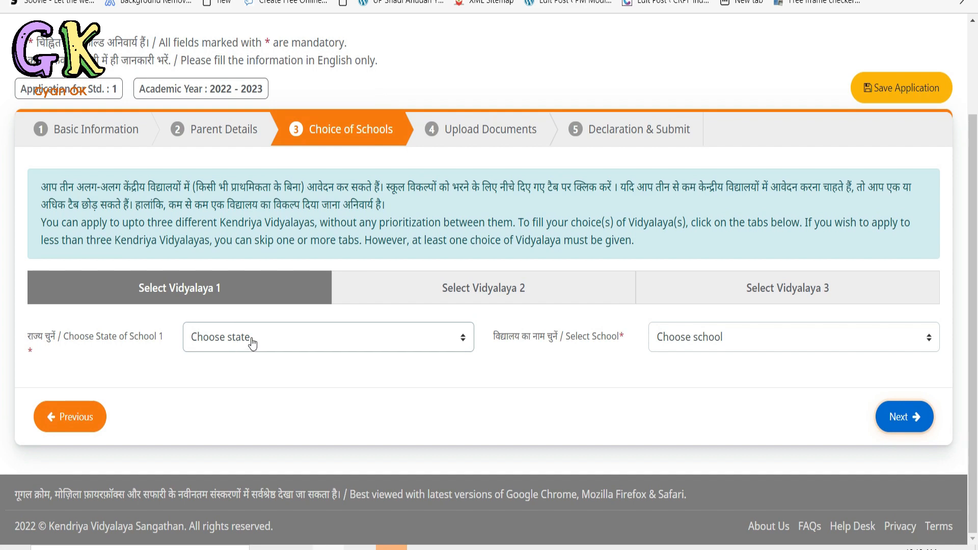
Step: Select state Uttarakhand and KV DEHRADUN, IIP as the first school choice
{"action": "left_click", "coordinate": [251, 337]}
{"action": "scroll", "coordinate": [251, 229], "scroll_direction": "down", "scroll_amount": 5}
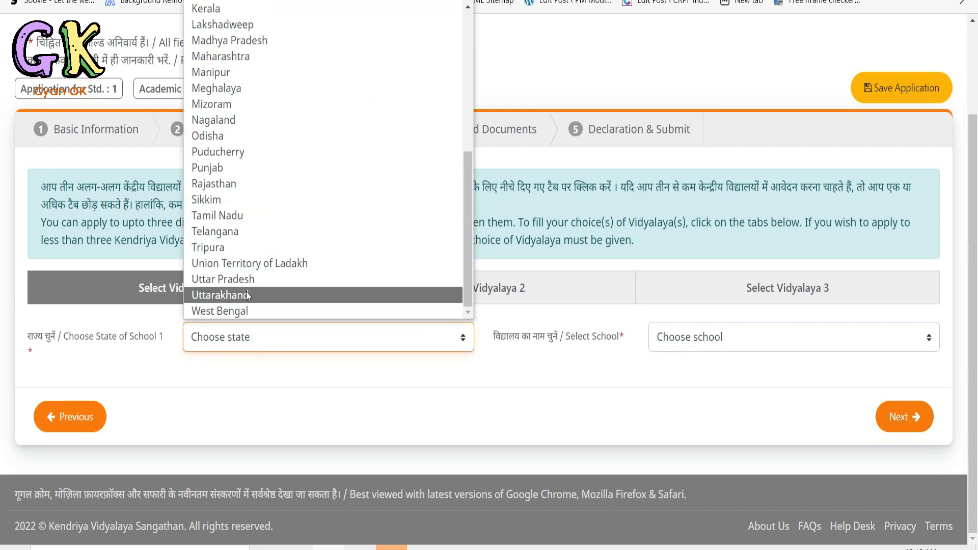
{"action": "left_click", "coordinate": [246, 290]}
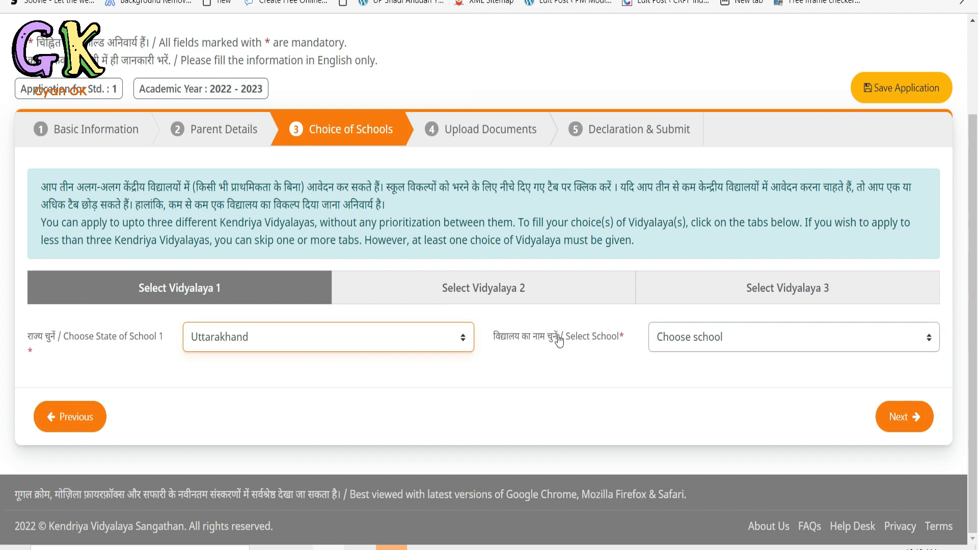
{"action": "left_click", "coordinate": [706, 337]}
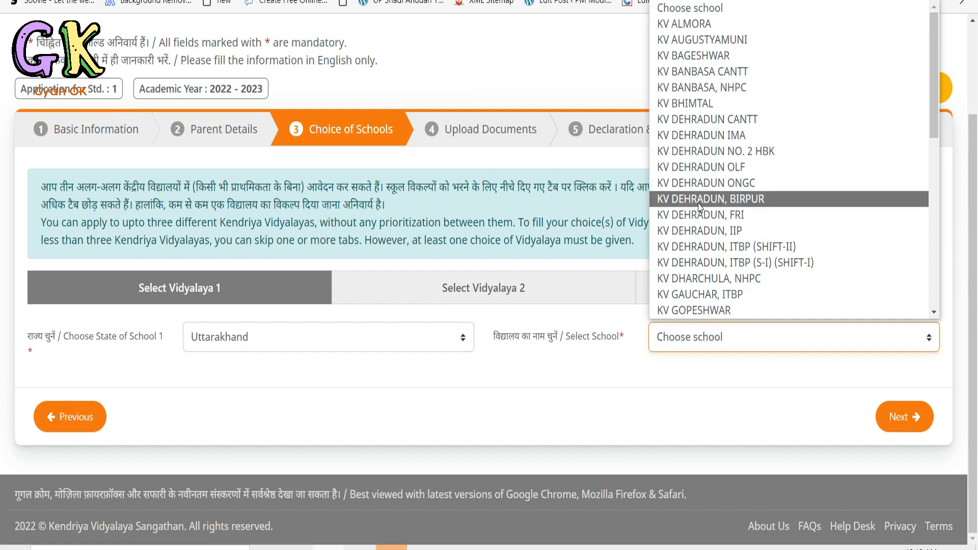
{"action": "scroll", "coordinate": [777, 202], "scroll_direction": "down", "scroll_amount": 5}
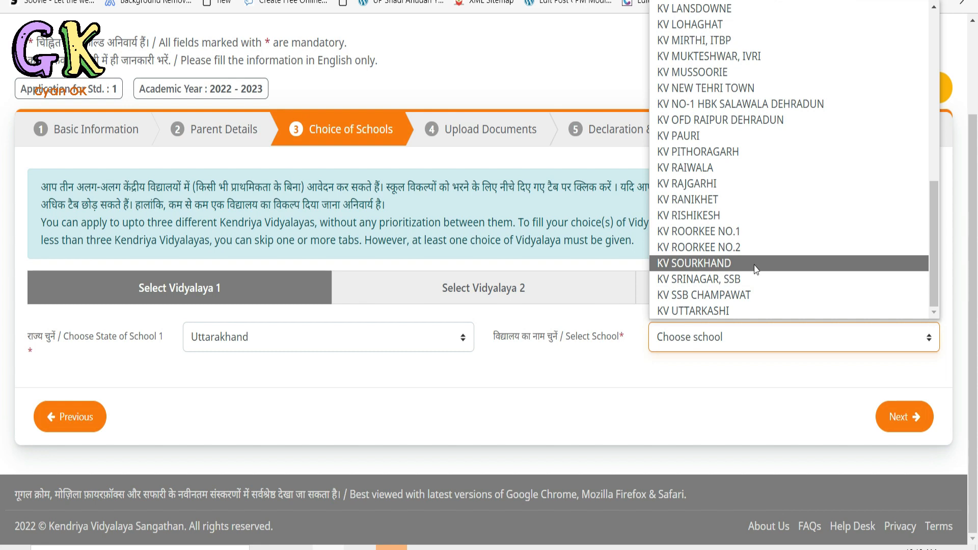
{"action": "scroll", "coordinate": [762, 198], "scroll_direction": "up", "scroll_amount": 10}
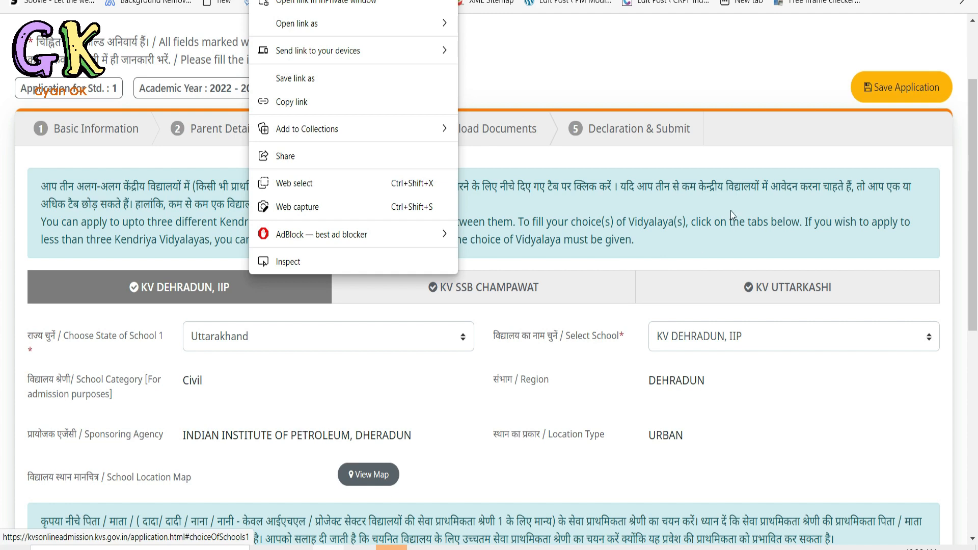
{"action": "left_click", "coordinate": [156, 298]}
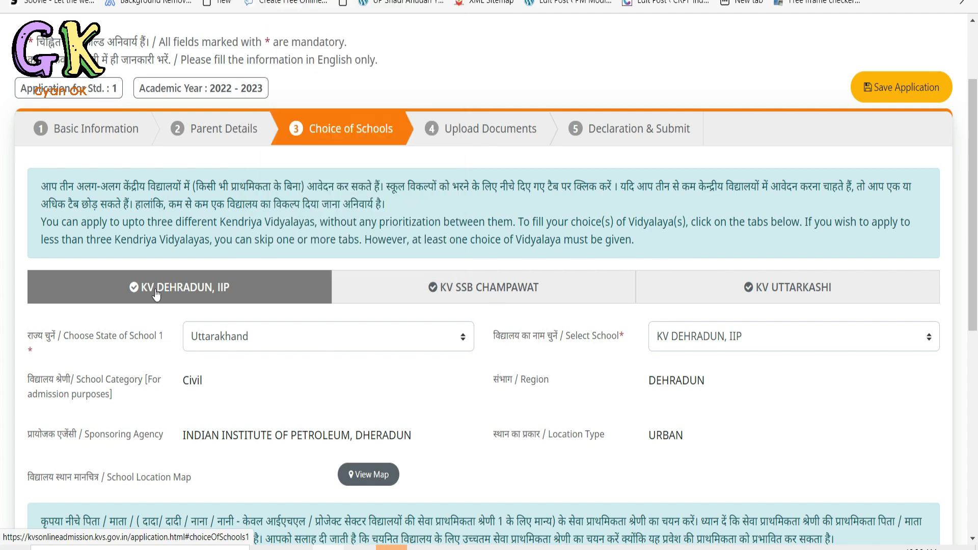
Step: Give KV DEHRADUN, IIP service priority category 1 with Father as the parent
{"action": "scroll", "coordinate": [258, 306], "scroll_direction": "down", "scroll_amount": 3}
{"action": "scroll", "coordinate": [261, 304], "scroll_direction": "down", "scroll_amount": 4}
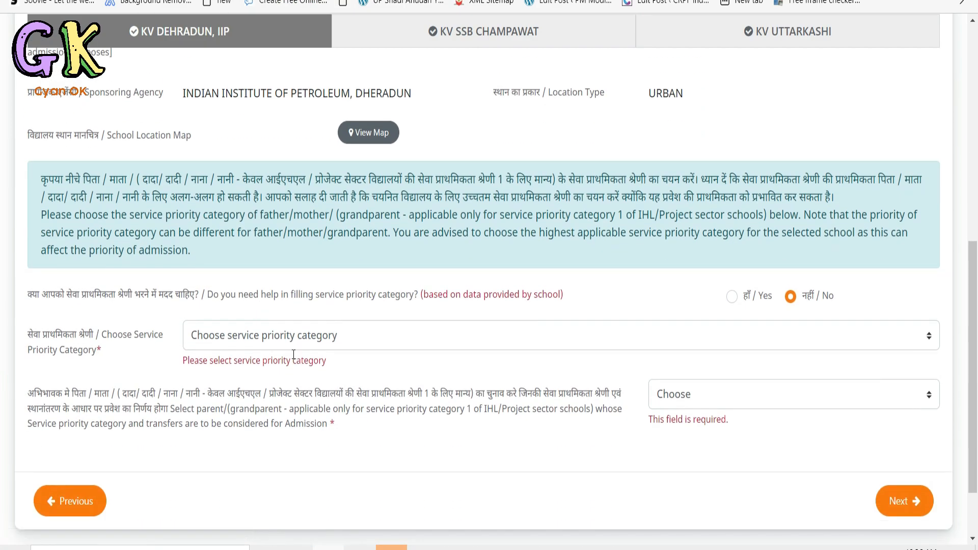
{"action": "left_click", "coordinate": [414, 341]}
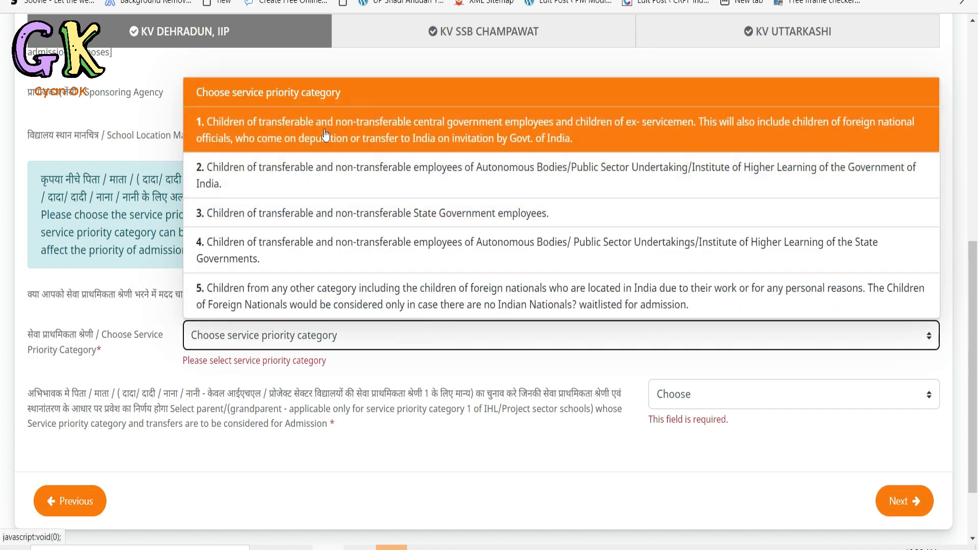
{"action": "left_click", "coordinate": [326, 133]}
{"action": "left_click", "coordinate": [624, 336]}
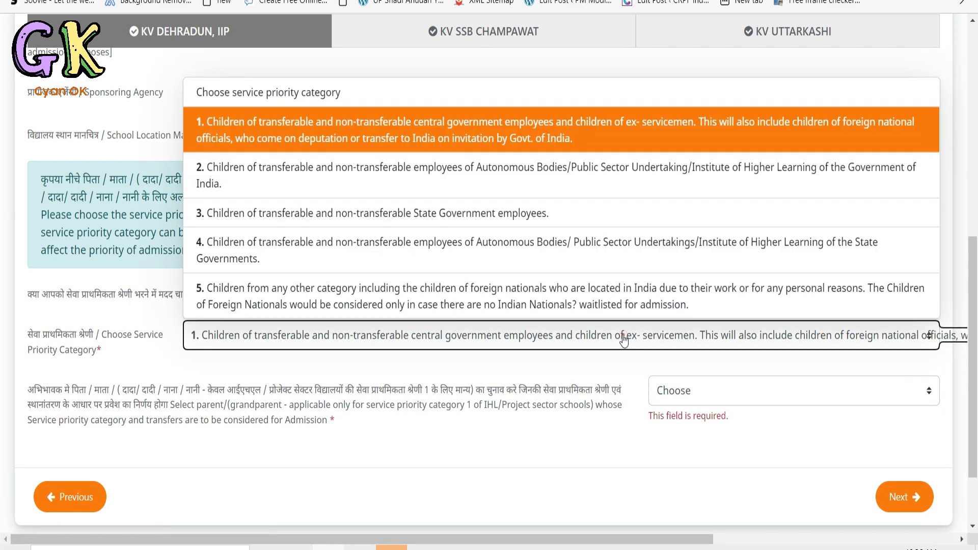
{"action": "left_click", "coordinate": [702, 394]}
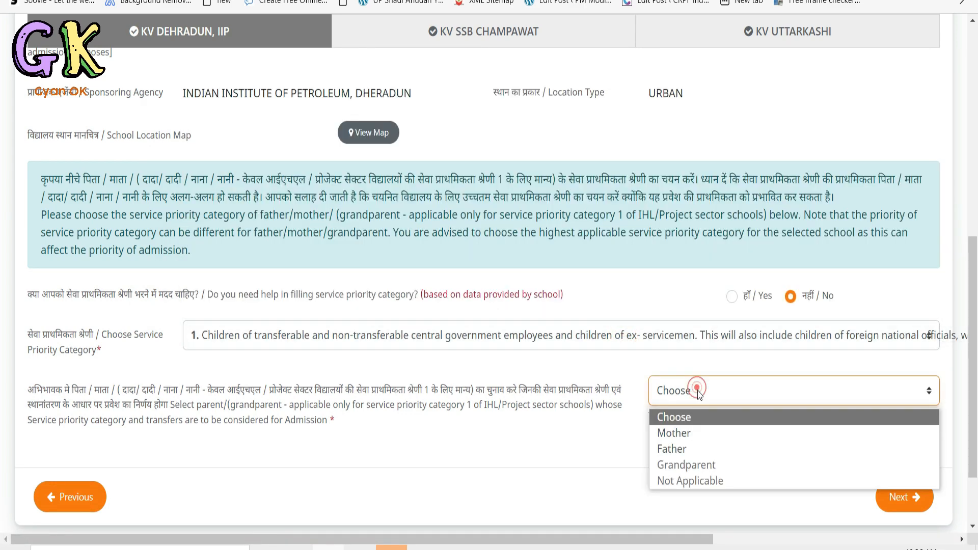
{"action": "left_click", "coordinate": [682, 450]}
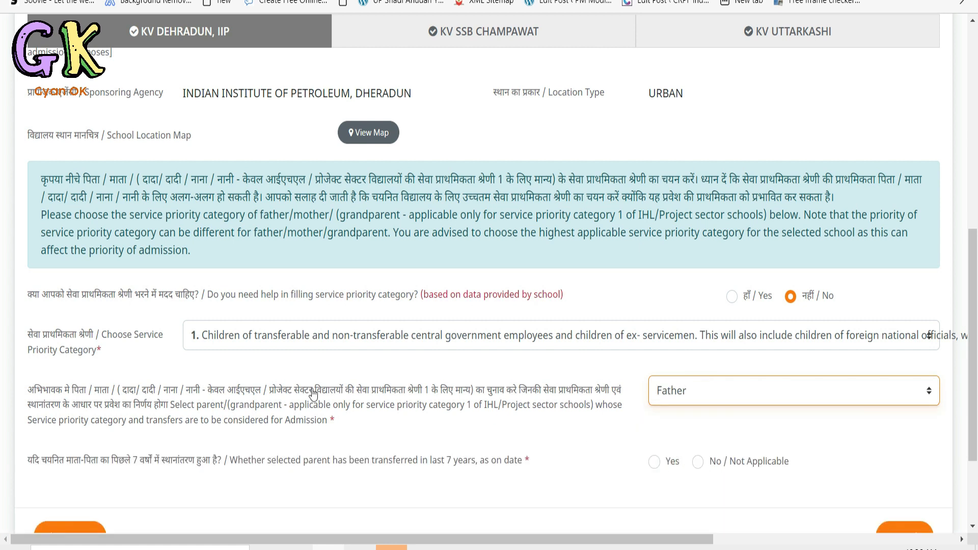
Step: Answer No / Not Applicable to the transfer-in-7-years question instead of Yes
{"action": "scroll", "coordinate": [192, 465], "scroll_direction": "down", "scroll_amount": 3}
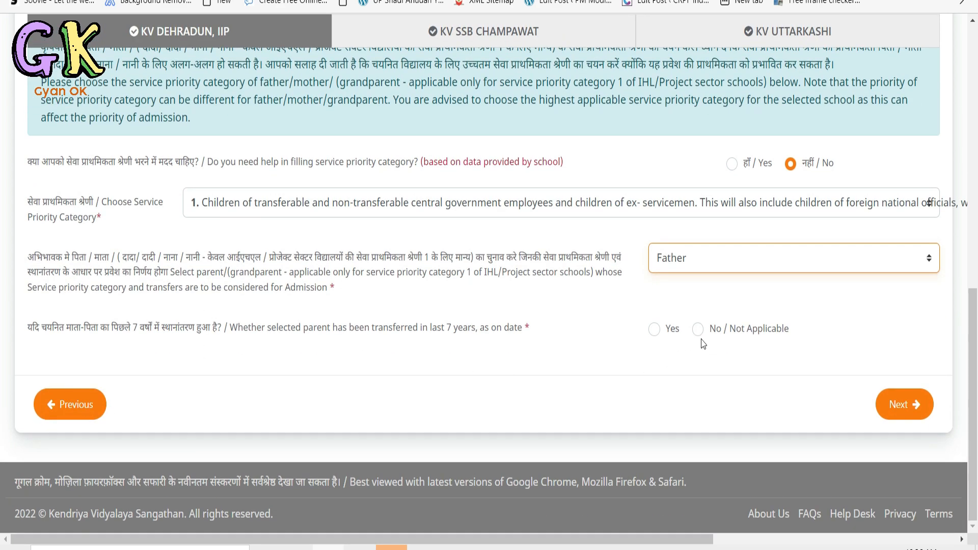
{"action": "left_click", "coordinate": [655, 329]}
{"action": "scroll", "coordinate": [596, 332], "scroll_direction": "down", "scroll_amount": 5}
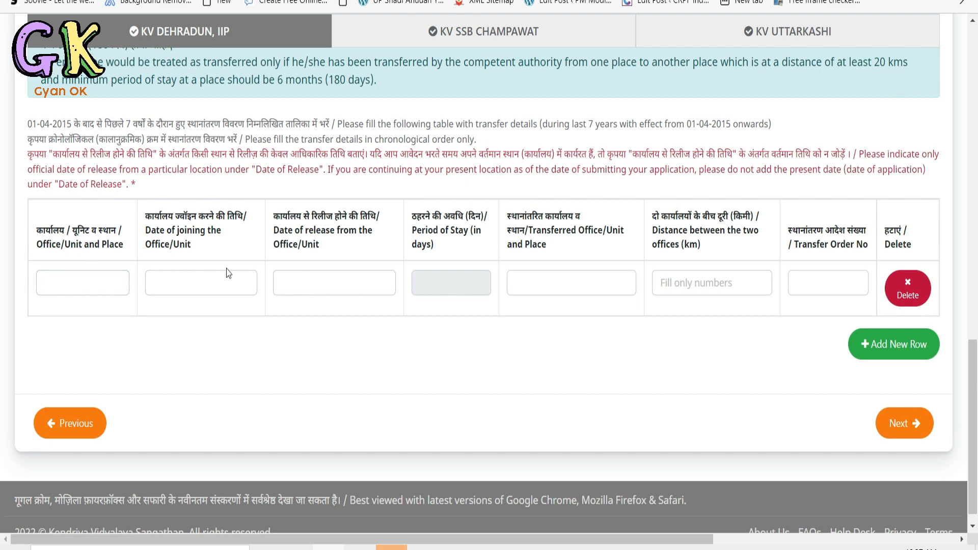
{"action": "scroll", "coordinate": [785, 289], "scroll_direction": "up", "scroll_amount": 4}
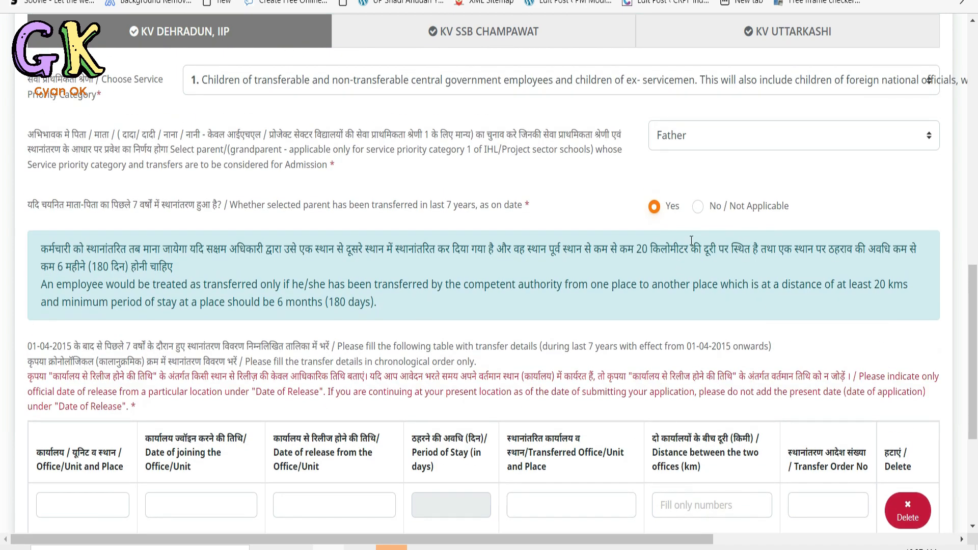
{"action": "left_click", "coordinate": [698, 207]}
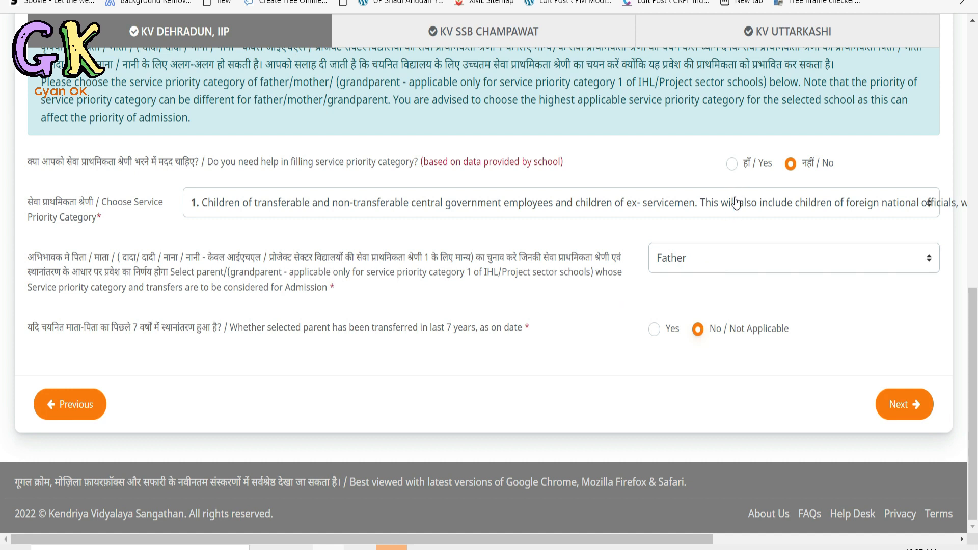
{"action": "scroll", "coordinate": [610, 305], "scroll_direction": "up", "scroll_amount": 1}
{"action": "scroll", "coordinate": [610, 305], "scroll_direction": "up", "scroll_amount": 2}
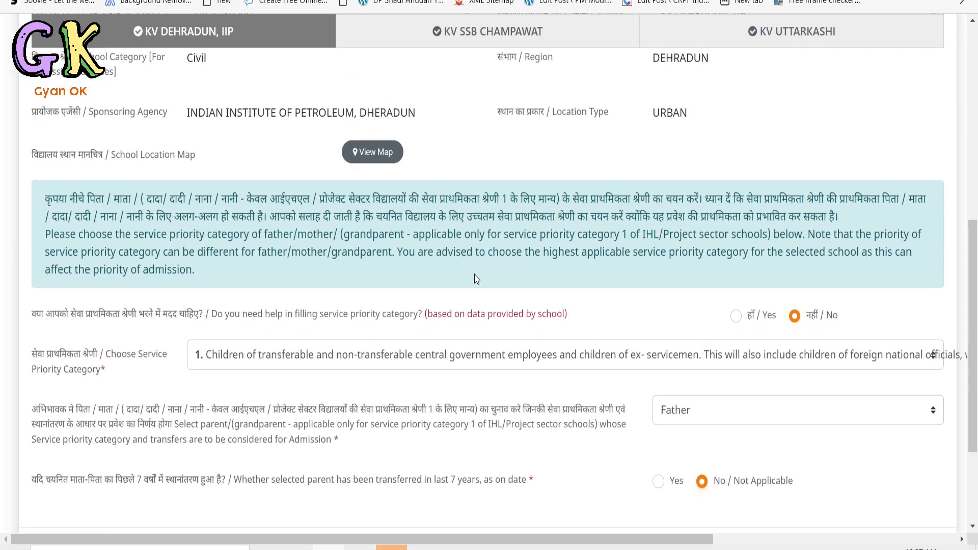
{"action": "scroll", "coordinate": [395, 283], "scroll_direction": "up", "scroll_amount": 3}
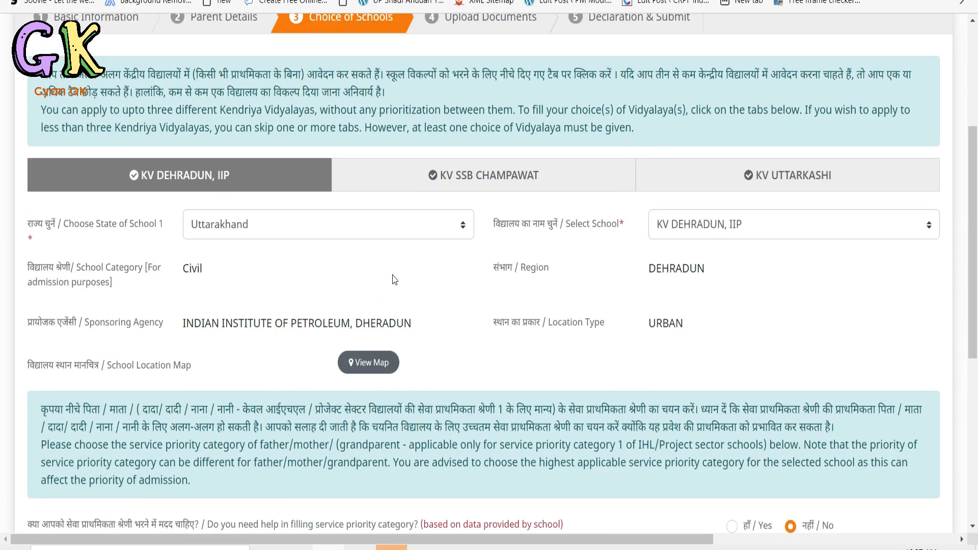
Step: Set KV SSB CHAMPAWAT to service priority category 1, Father, and No / Not Applicable
{"action": "left_click", "coordinate": [474, 182]}
{"action": "scroll", "coordinate": [428, 265], "scroll_direction": "down", "scroll_amount": 5}
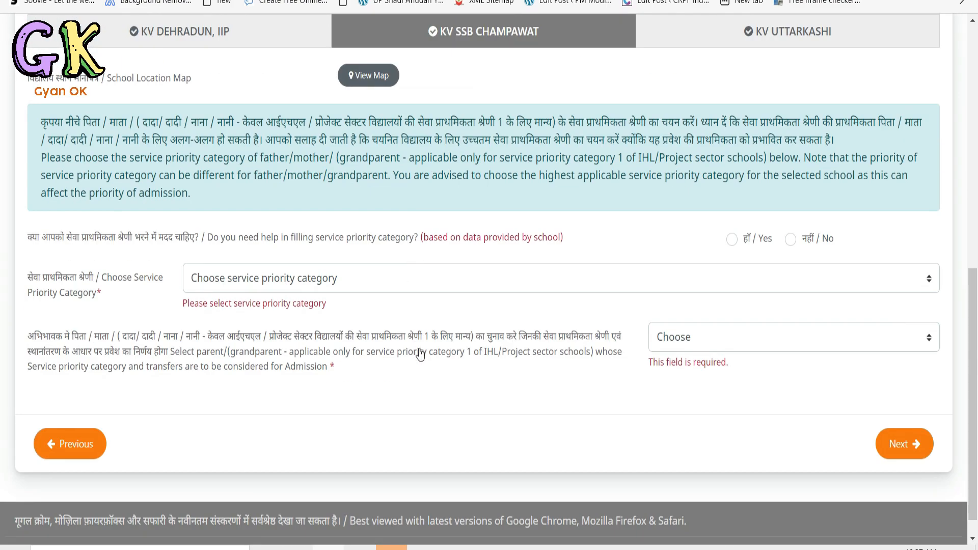
{"action": "left_click", "coordinate": [341, 276]}
{"action": "left_click", "coordinate": [304, 337]}
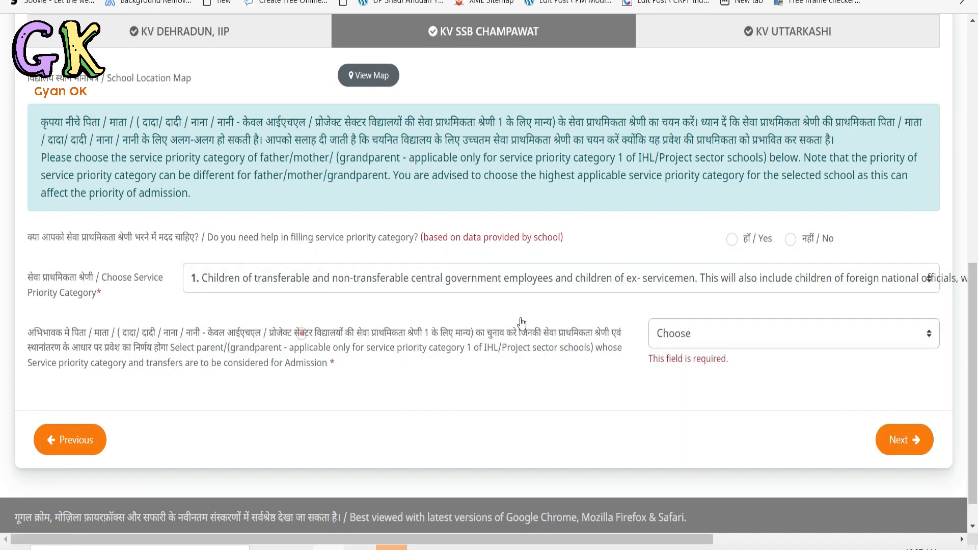
{"action": "left_click", "coordinate": [755, 340]}
{"action": "left_click", "coordinate": [716, 396]}
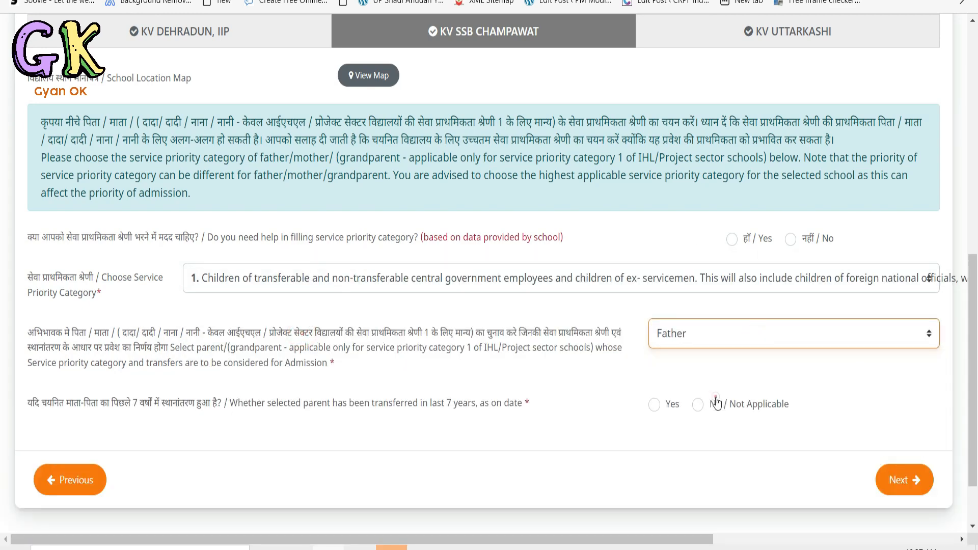
{"action": "left_click", "coordinate": [697, 406]}
{"action": "scroll", "coordinate": [698, 410], "scroll_direction": "up", "scroll_amount": 4}
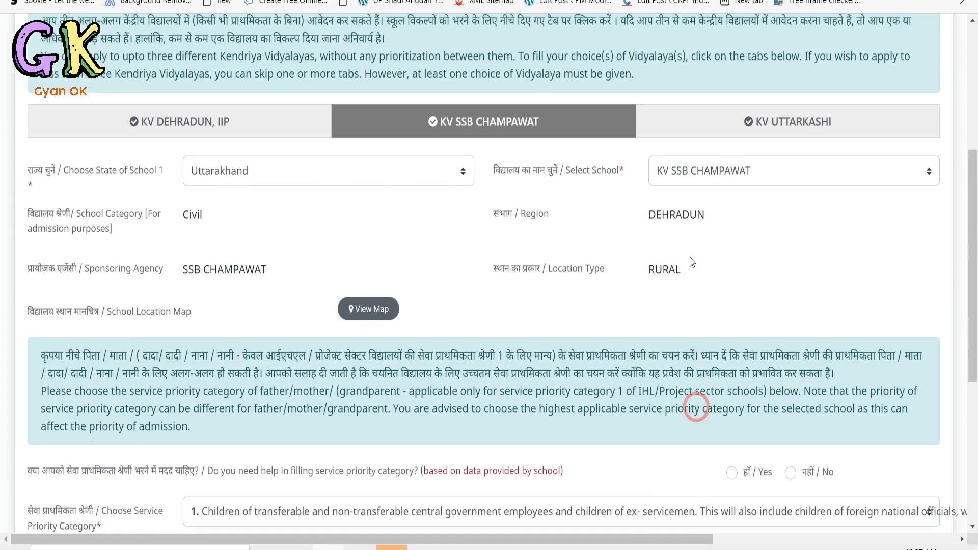
Step: Mark KV UTTARKASHI as No / Not Applicable and continue to Upload Documents
{"action": "left_click", "coordinate": [763, 125]}
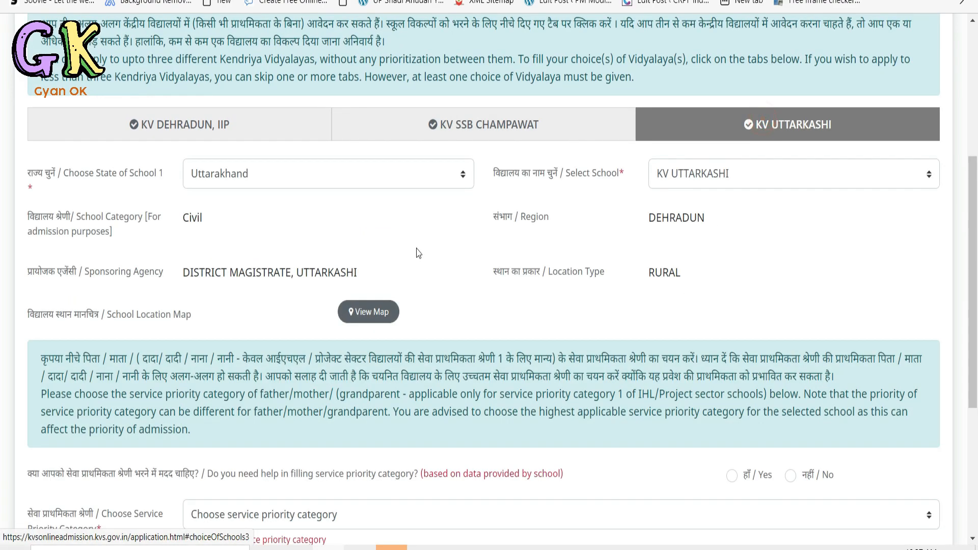
{"action": "scroll", "coordinate": [704, 380], "scroll_direction": "down", "scroll_amount": 5}
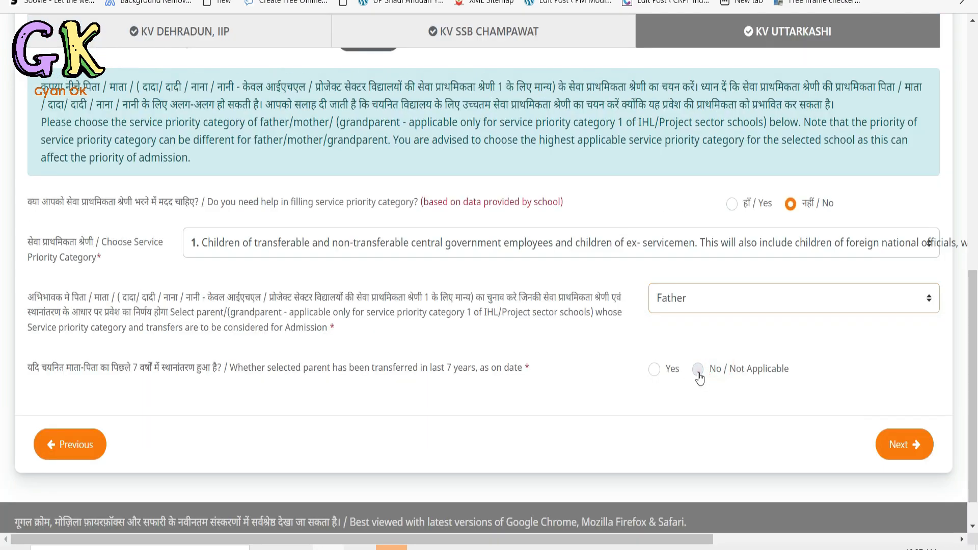
{"action": "left_click", "coordinate": [698, 368]}
{"action": "scroll", "coordinate": [765, 397], "scroll_direction": "up", "scroll_amount": 7}
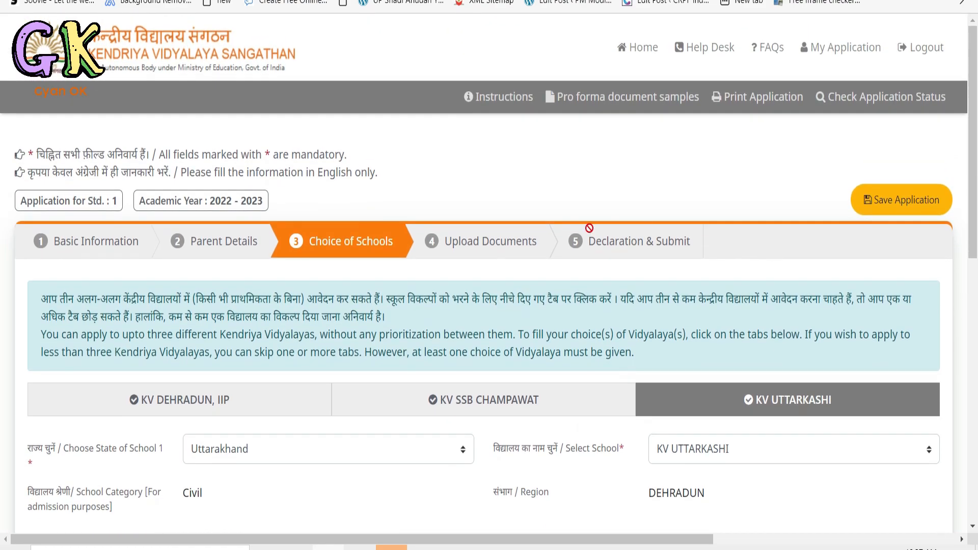
{"action": "scroll", "coordinate": [520, 262], "scroll_direction": "down", "scroll_amount": 8}
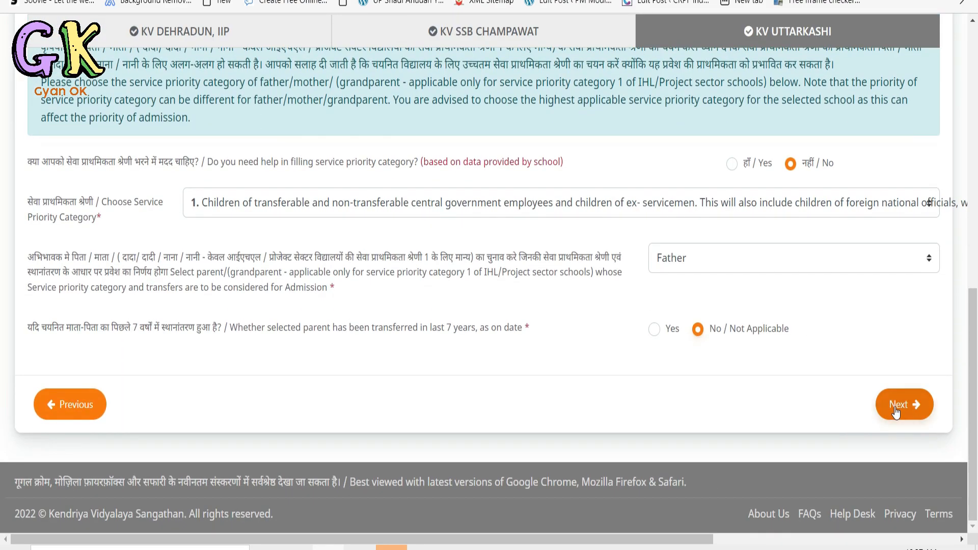
{"action": "left_click", "coordinate": [897, 406]}
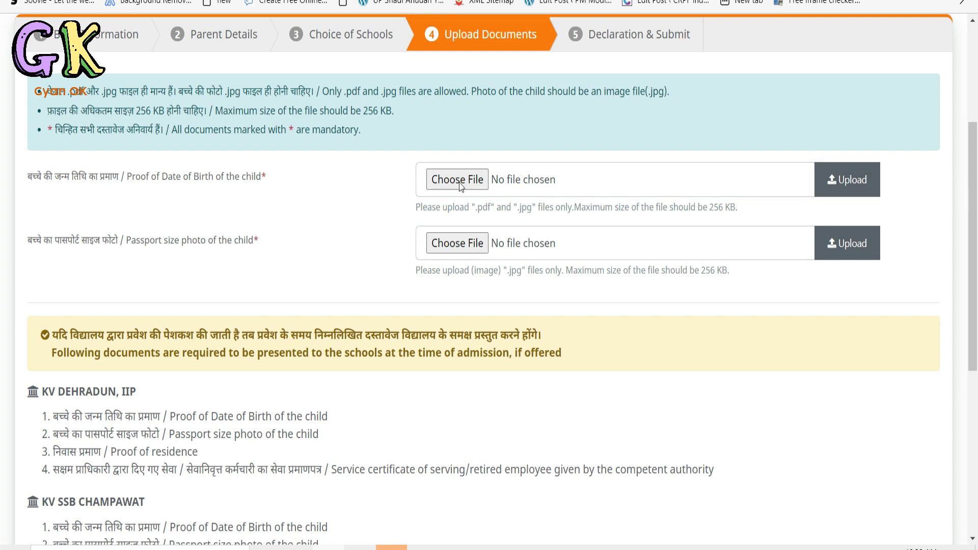
Step: Upload CERTIFICATE 1.jpg as the child's birth proof
{"action": "left_click", "coordinate": [474, 182]}
{"action": "left_click", "coordinate": [285, 92]}
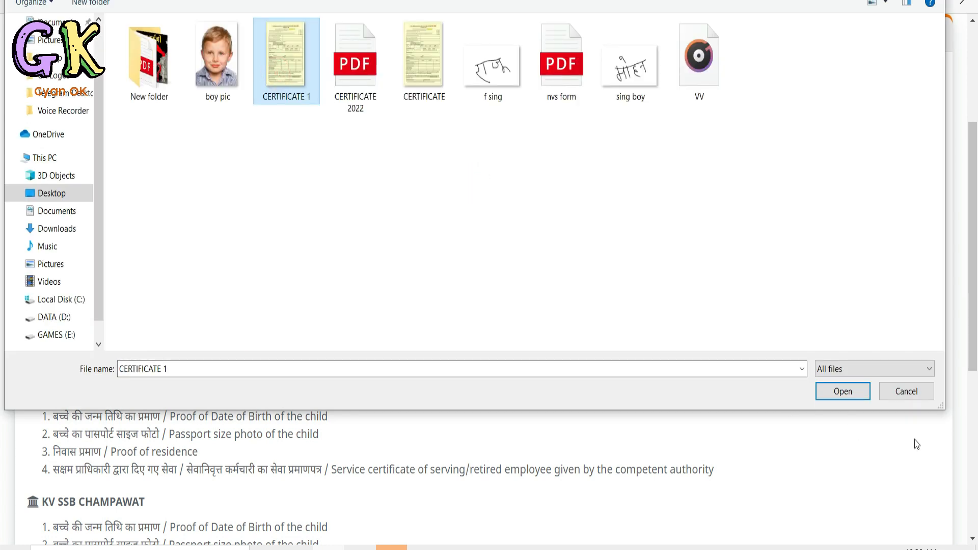
{"action": "left_click", "coordinate": [843, 391]}
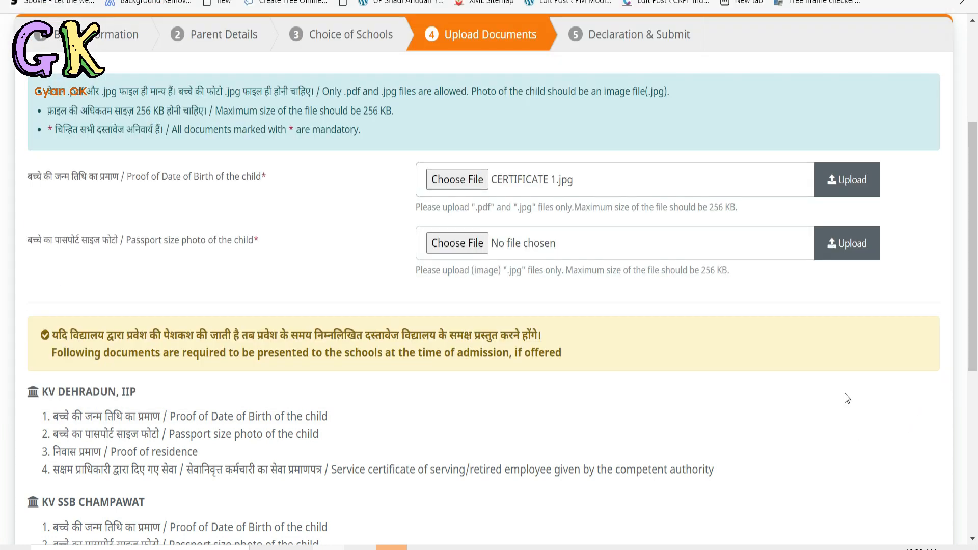
{"action": "left_click", "coordinate": [828, 183]}
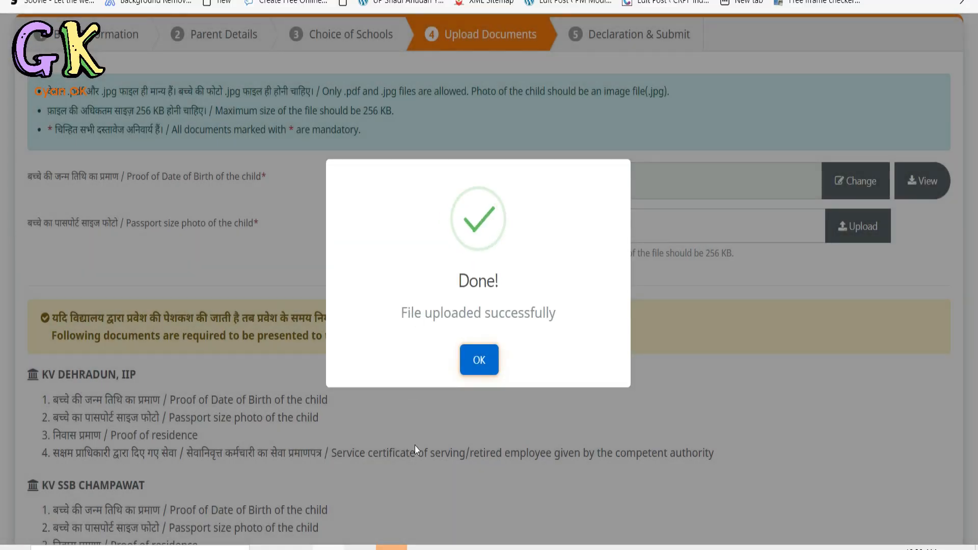
{"action": "left_click", "coordinate": [479, 360]}
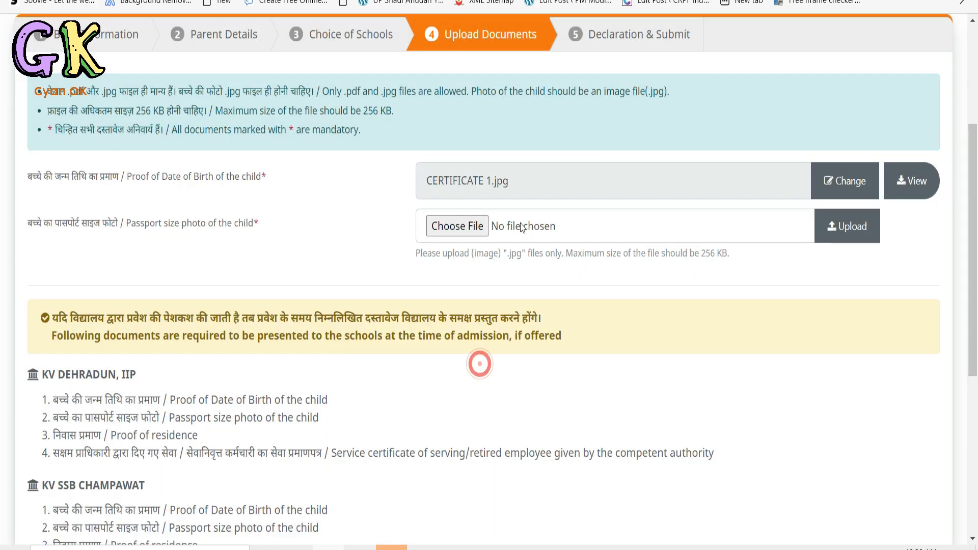
Step: Upload boy pic.jpg as the child's passport photo
{"action": "left_click", "coordinate": [457, 228]}
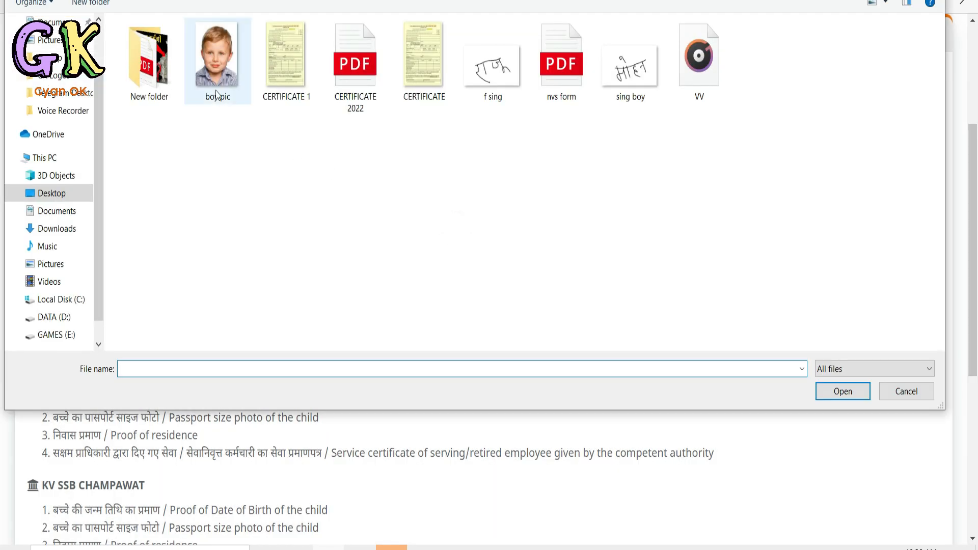
{"action": "left_click", "coordinate": [217, 77]}
{"action": "left_click", "coordinate": [844, 392]}
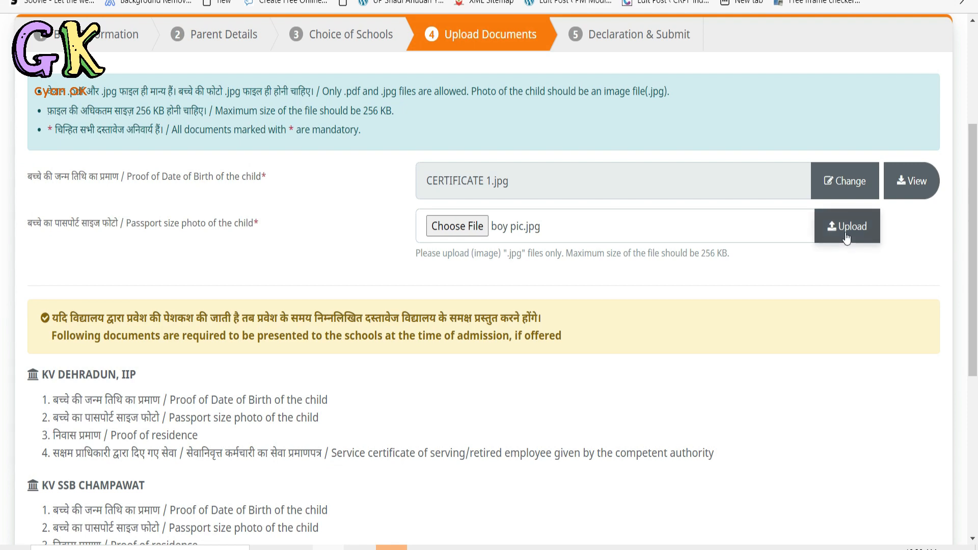
{"action": "left_click", "coordinate": [846, 226]}
{"action": "left_click", "coordinate": [478, 361]}
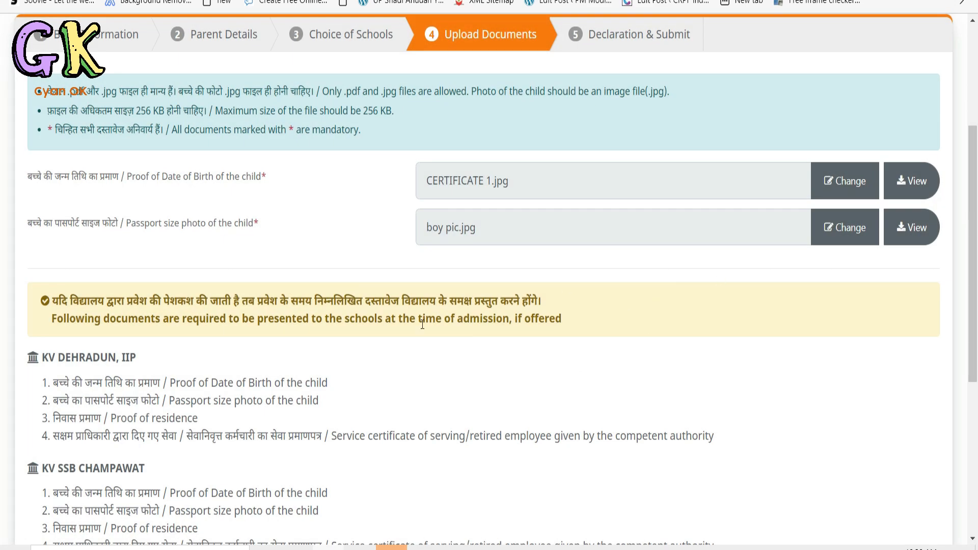
{"action": "scroll", "coordinate": [372, 263], "scroll_direction": "down", "scroll_amount": 3}
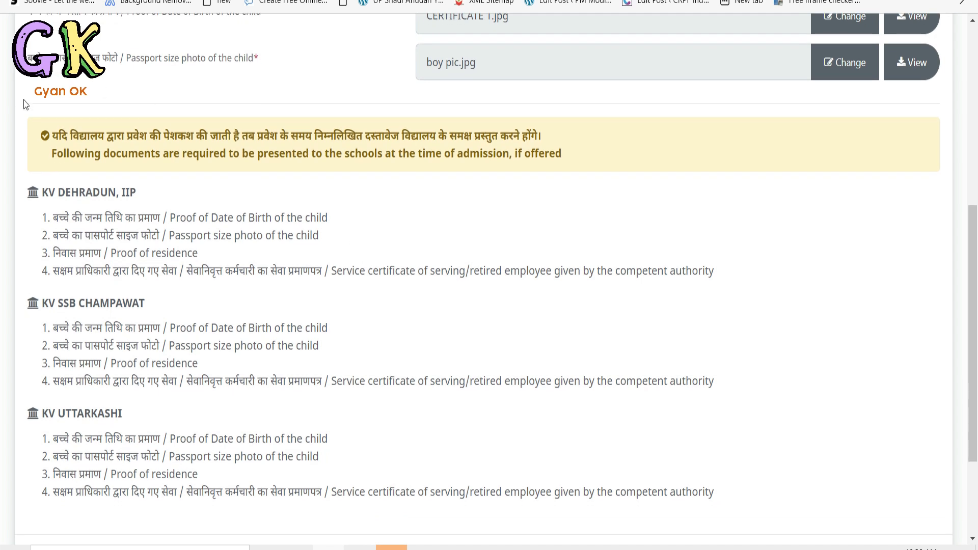
Step: Scroll past the required-documents list and proceed to the Declaration & Submit step
{"action": "scroll", "coordinate": [25, 104], "scroll_direction": "down", "scroll_amount": 1}
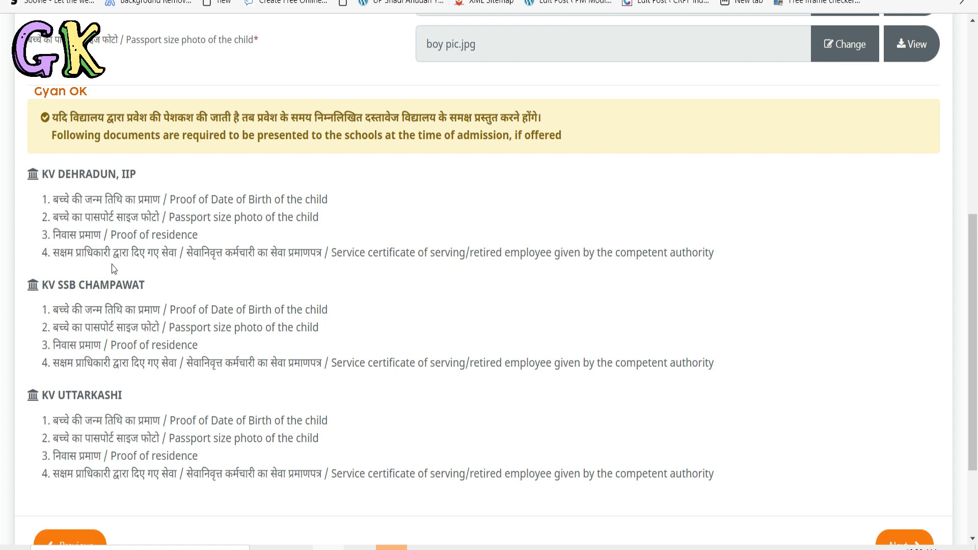
{"action": "scroll", "coordinate": [113, 270], "scroll_direction": "down", "scroll_amount": 1}
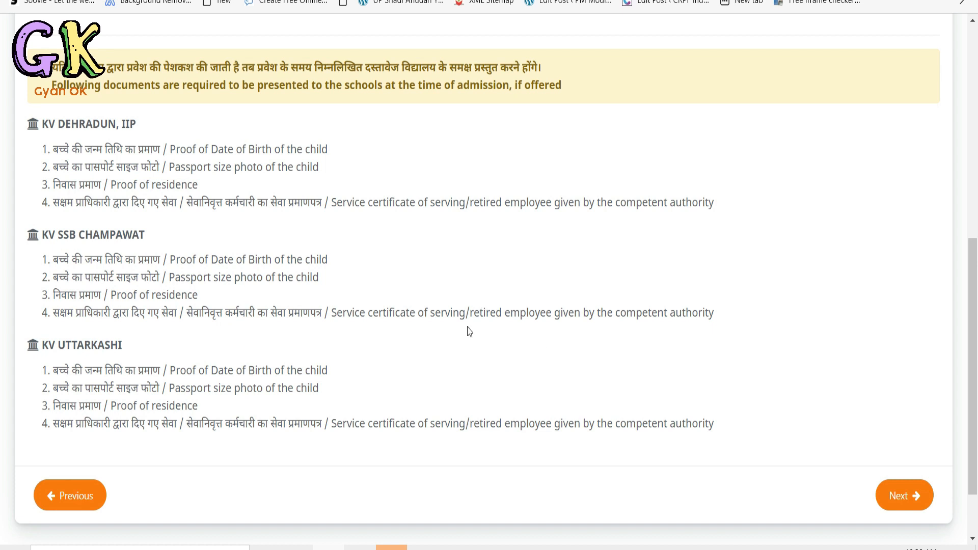
{"action": "left_click", "coordinate": [896, 495]}
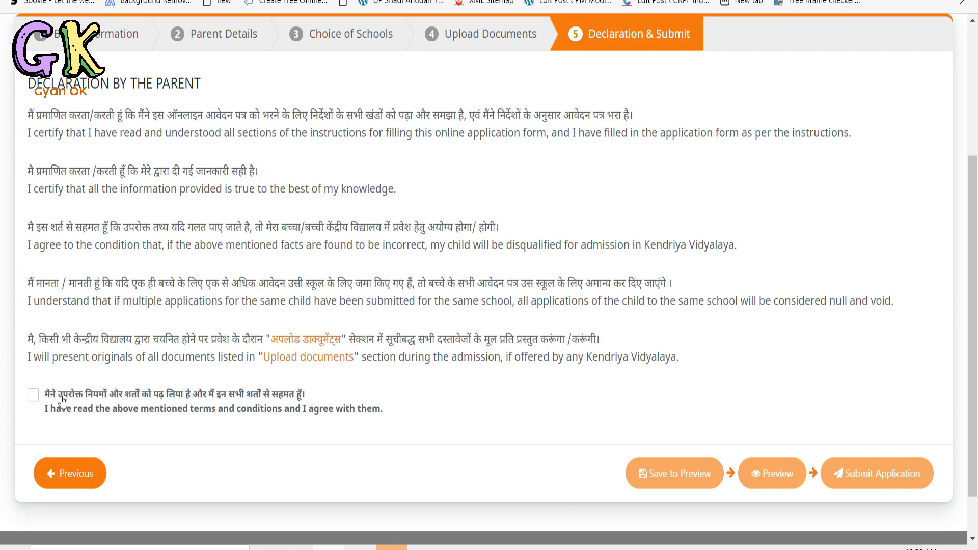
Step: Tick the 'I have read the terms' declaration, save the data, and open the preview
{"action": "left_click", "coordinate": [32, 397]}
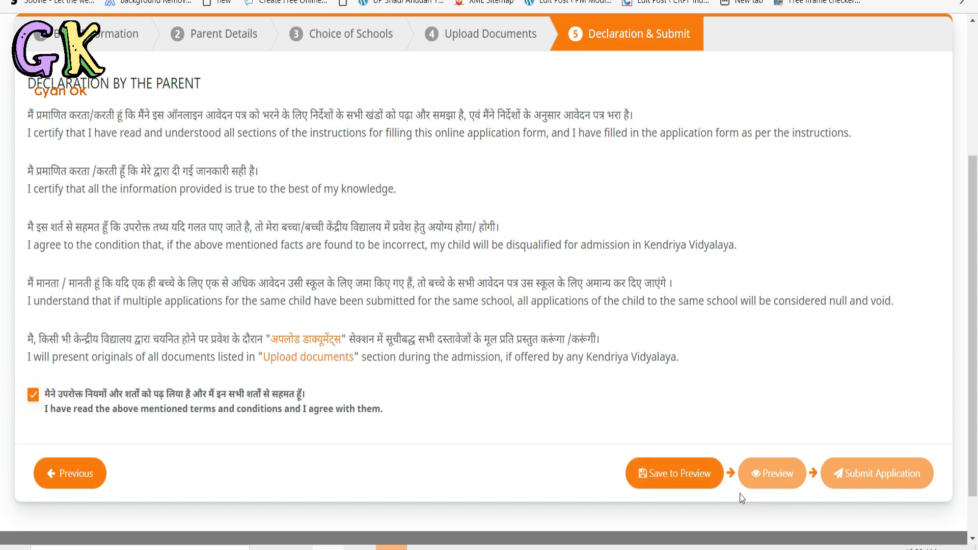
{"action": "left_click", "coordinate": [686, 475]}
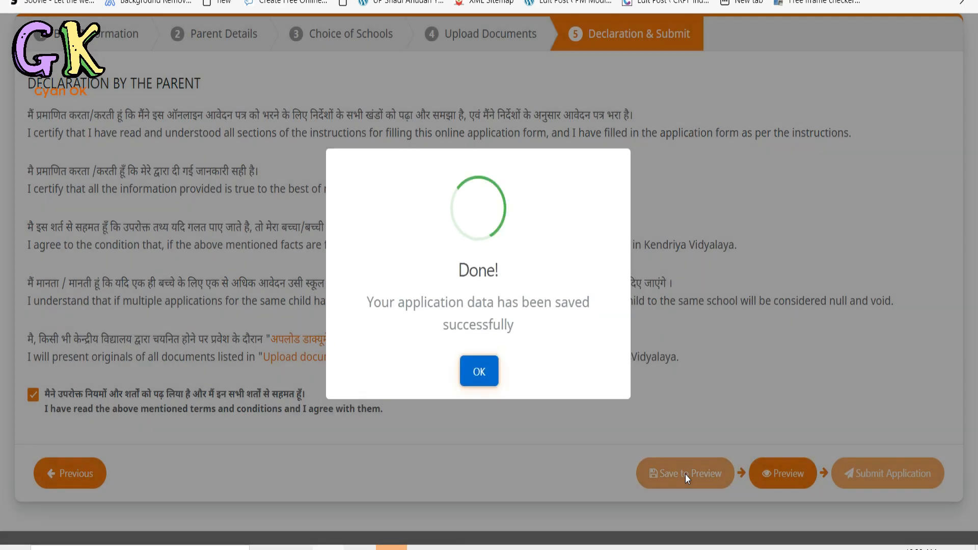
{"action": "left_click", "coordinate": [478, 372]}
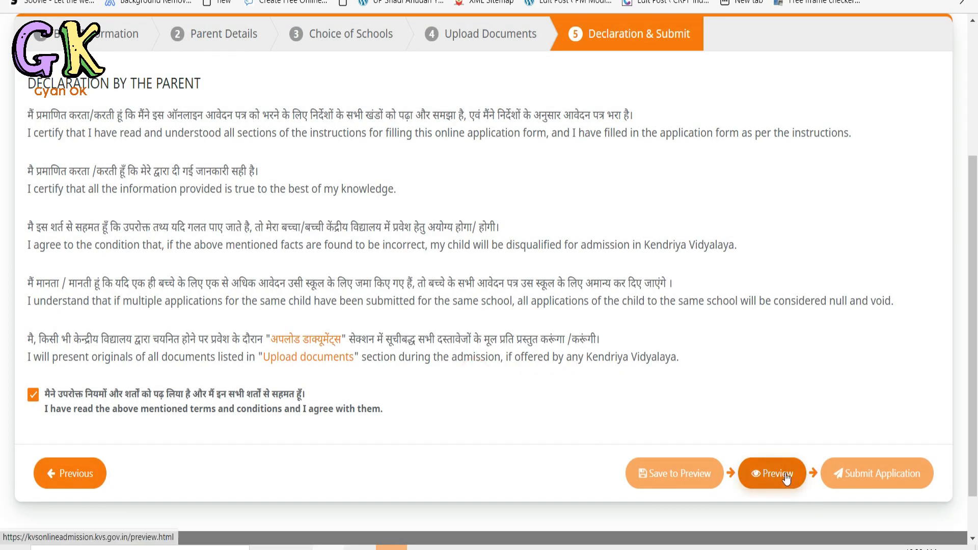
{"action": "left_click", "coordinate": [772, 473]}
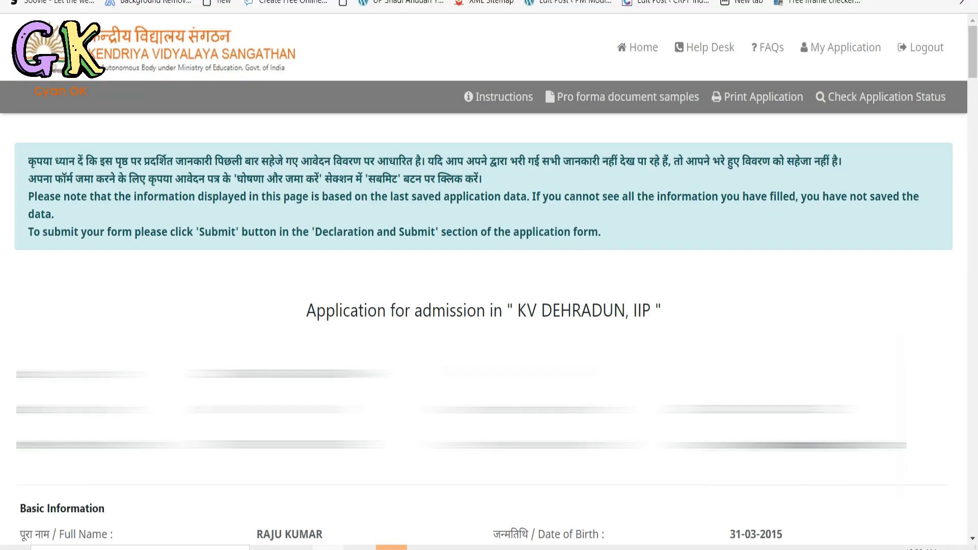
Step: Scroll through the application preview to check all entered details
{"action": "scroll", "coordinate": [484, 280], "scroll_direction": "down", "scroll_amount": 15}
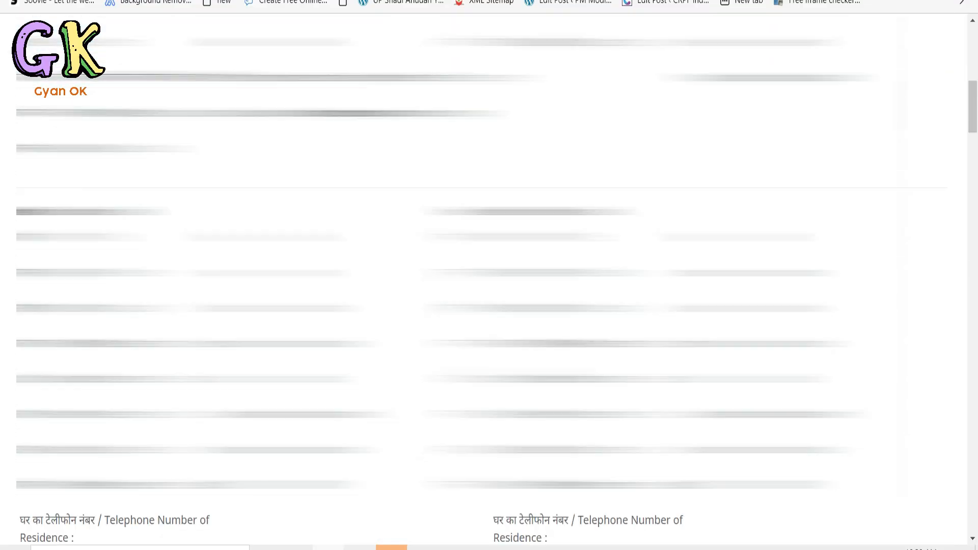
{"action": "scroll", "coordinate": [485, 281], "scroll_direction": "down", "scroll_amount": 1}
{"action": "scroll", "coordinate": [484, 280], "scroll_direction": "down", "scroll_amount": 15}
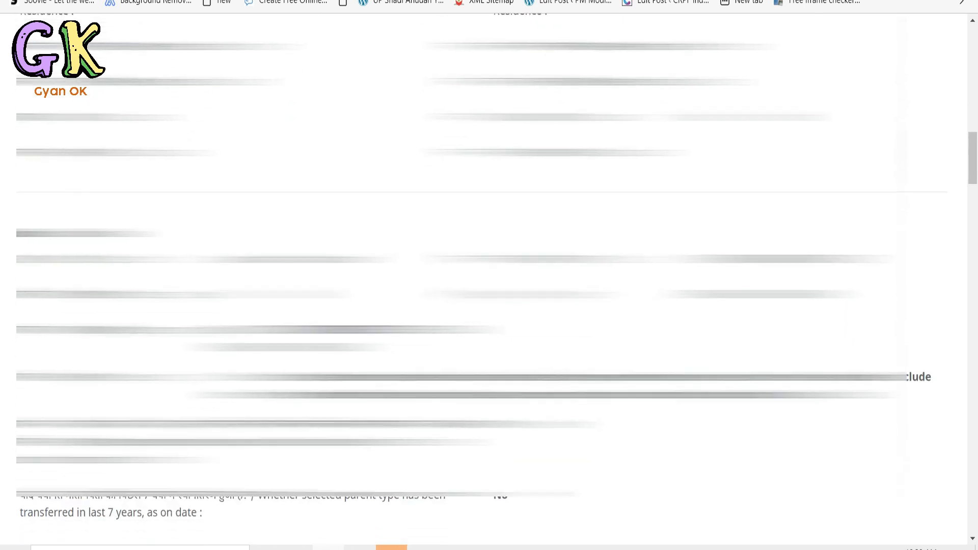
{"action": "scroll", "coordinate": [484, 281], "scroll_direction": "down", "scroll_amount": 15}
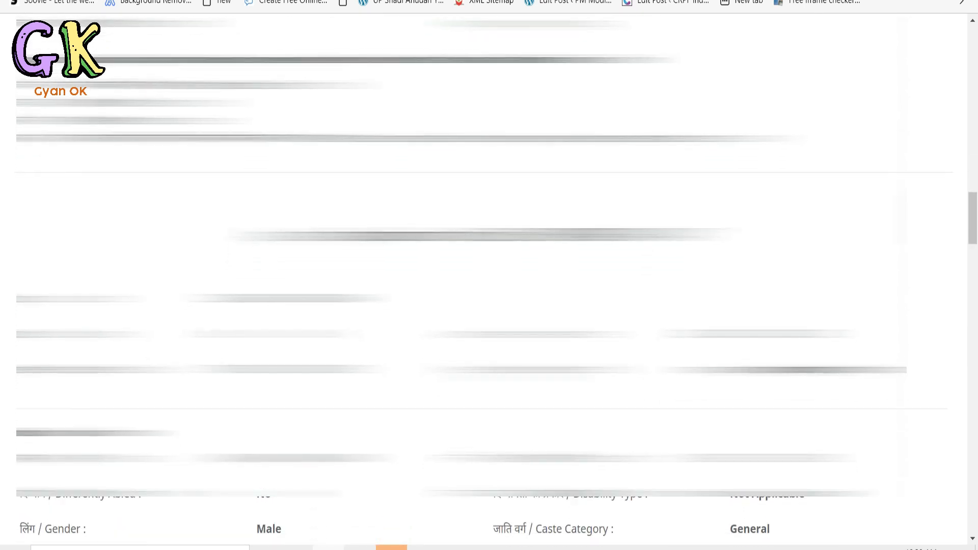
{"action": "scroll", "coordinate": [484, 280], "scroll_direction": "down", "scroll_amount": 15}
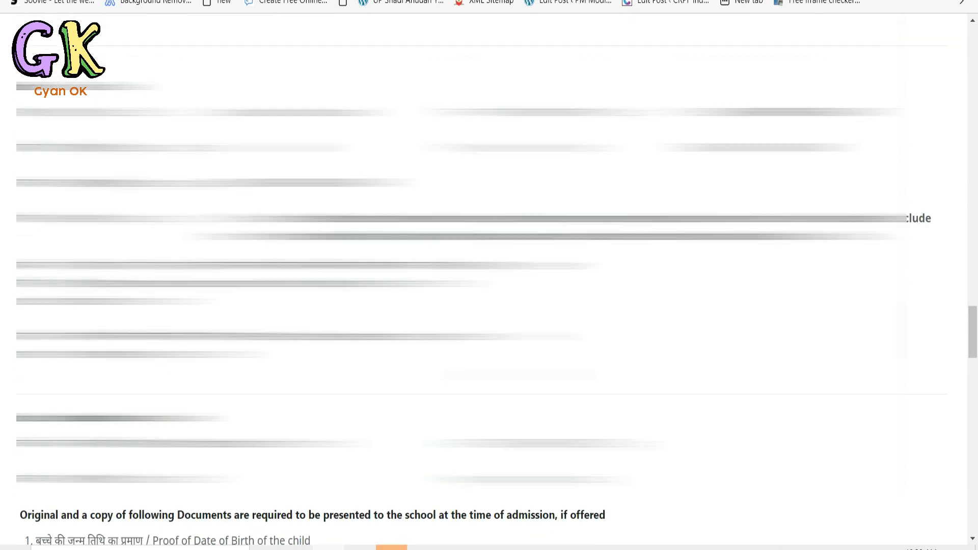
{"action": "scroll", "coordinate": [485, 280], "scroll_direction": "down", "scroll_amount": 3}
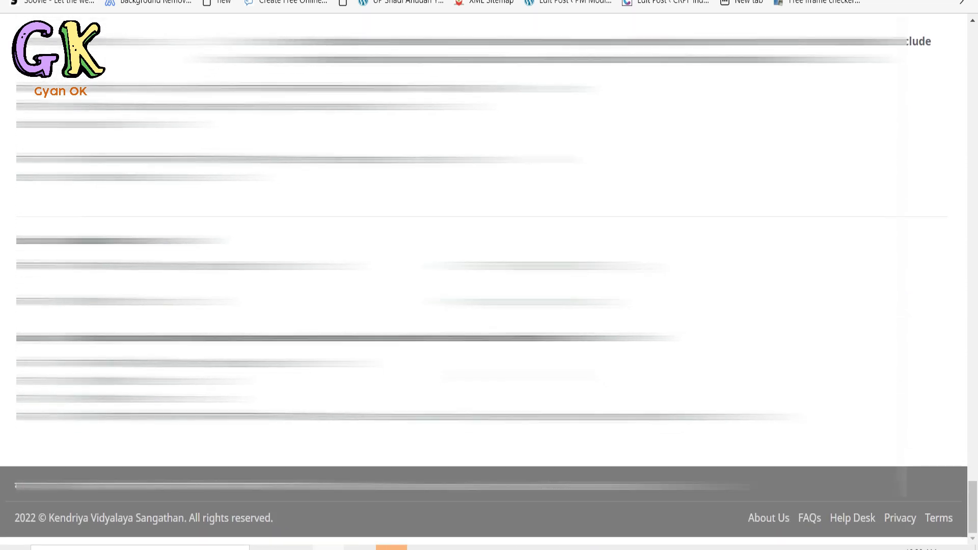
{"action": "scroll", "coordinate": [484, 281], "scroll_direction": "up", "scroll_amount": 20}
{"action": "scroll", "coordinate": [484, 280], "scroll_direction": "up", "scroll_amount": 10}
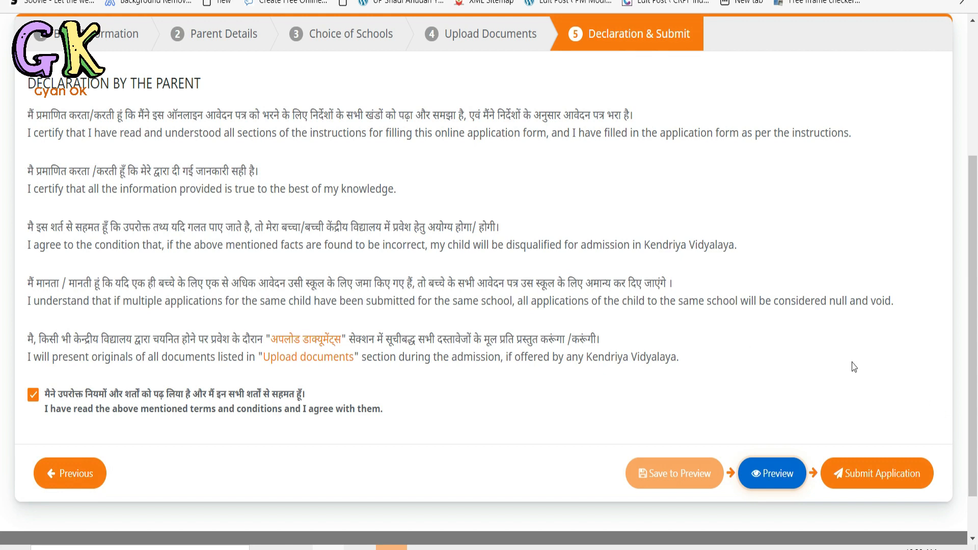
Step: Submit the completed Class 1 application and confirm with 'Yes, Submit' to trigger the OTP
{"action": "left_click", "coordinate": [868, 476]}
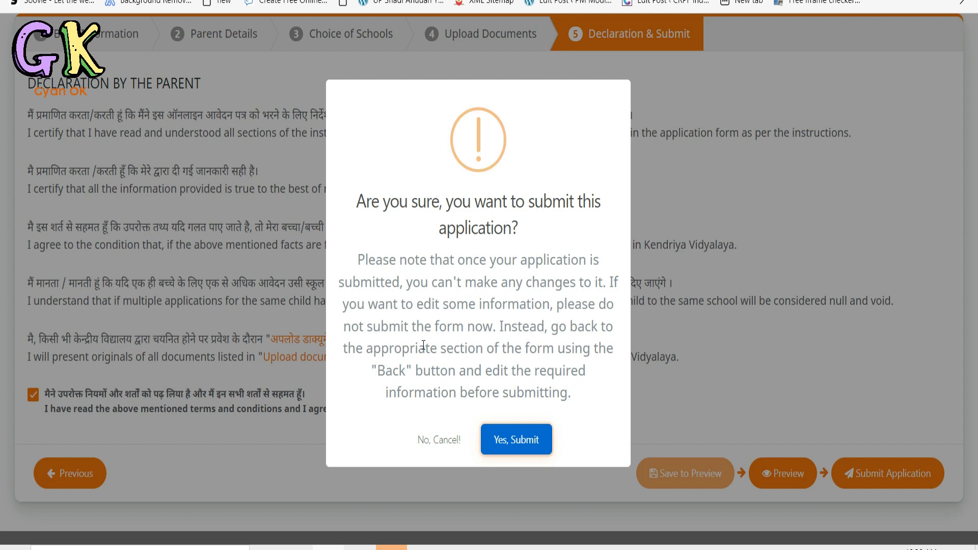
{"action": "left_click", "coordinate": [530, 440]}
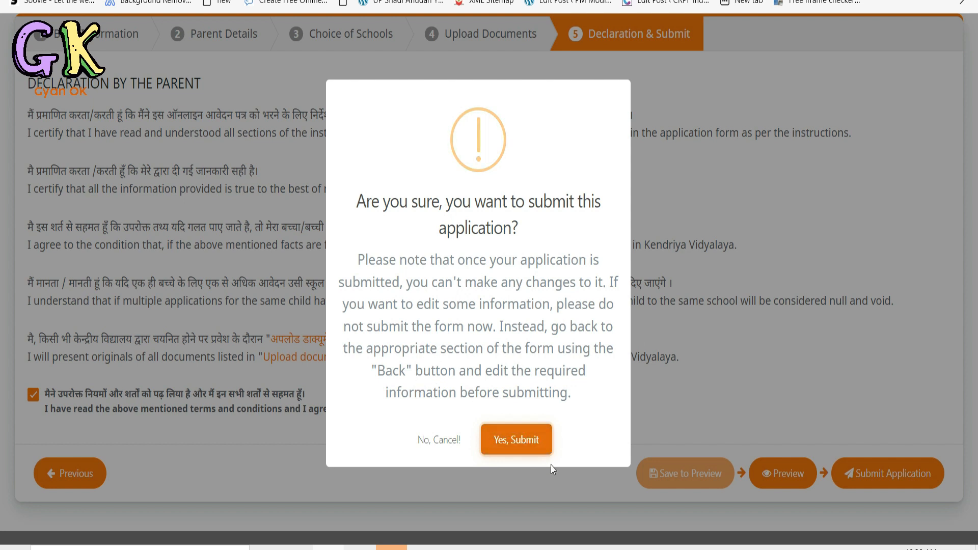
{"action": "left_click", "coordinate": [502, 444]}
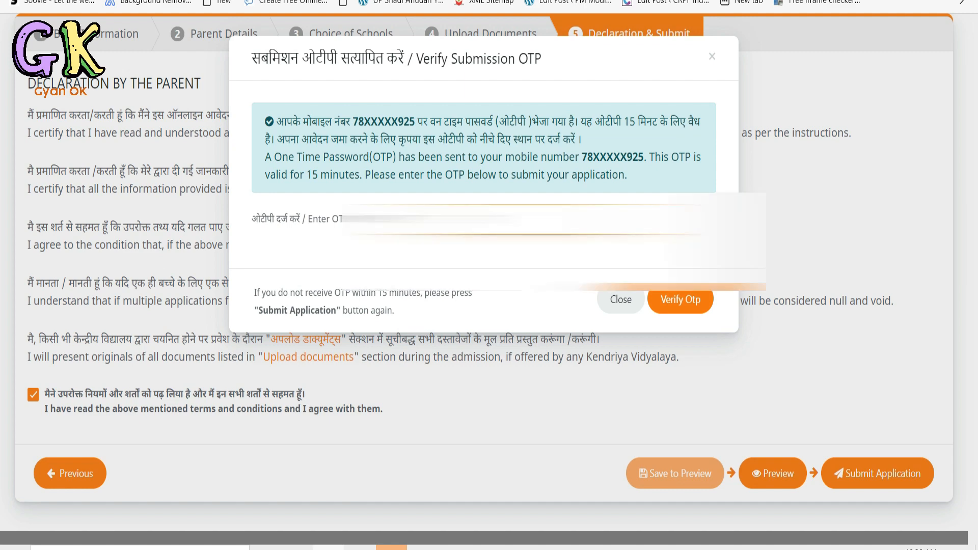
Step: Enter the OTP sent to the registered mobile and verify it to finalize submission
{"action": "left_click", "coordinate": [677, 295]}
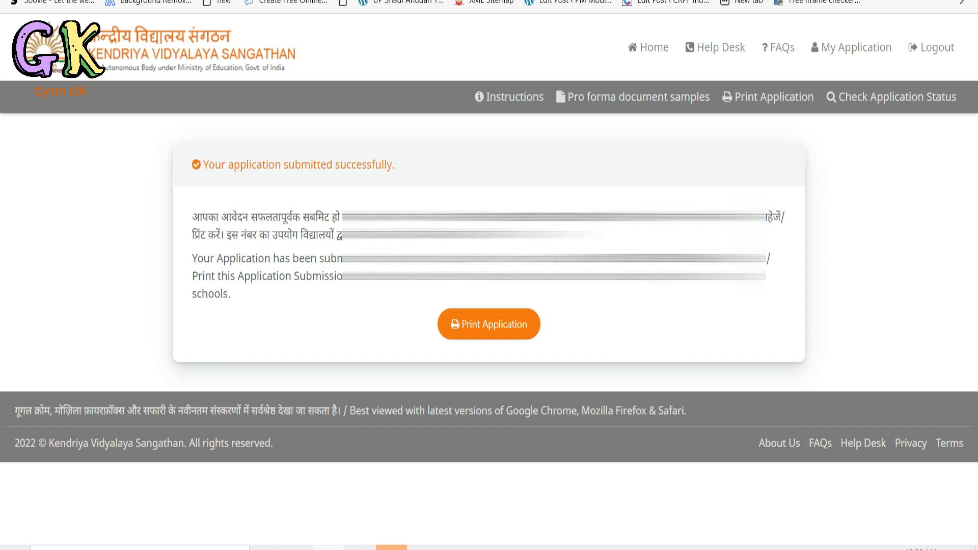
Step: Save the application printout as a file via Print Application, then go back Home
{"action": "left_click", "coordinate": [463, 325]}
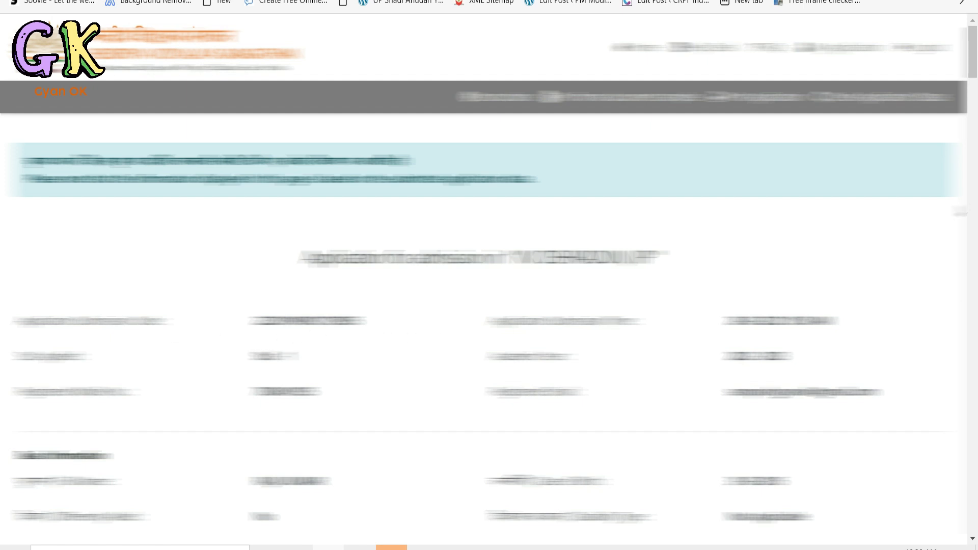
{"action": "scroll", "coordinate": [957, 203], "scroll_direction": "down", "scroll_amount": 20}
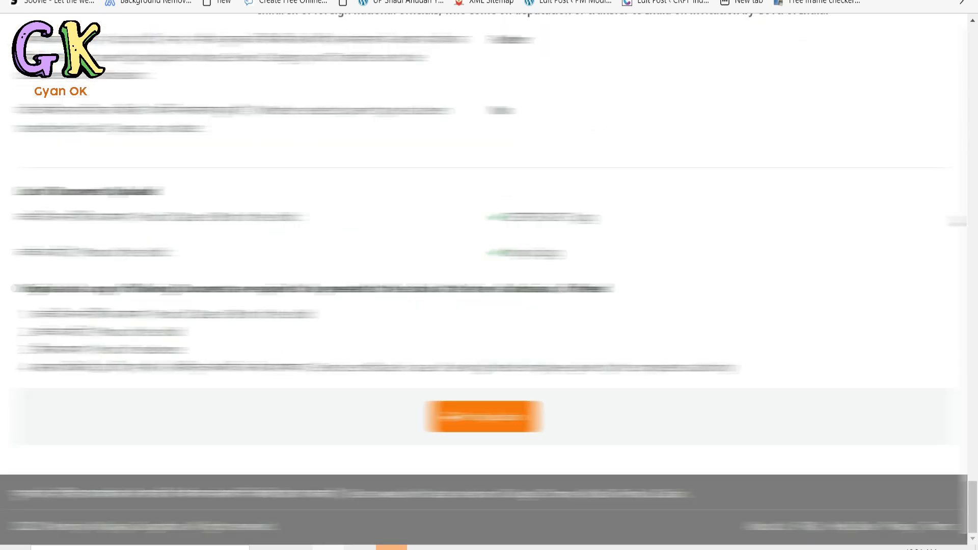
{"action": "left_click", "coordinate": [510, 413]}
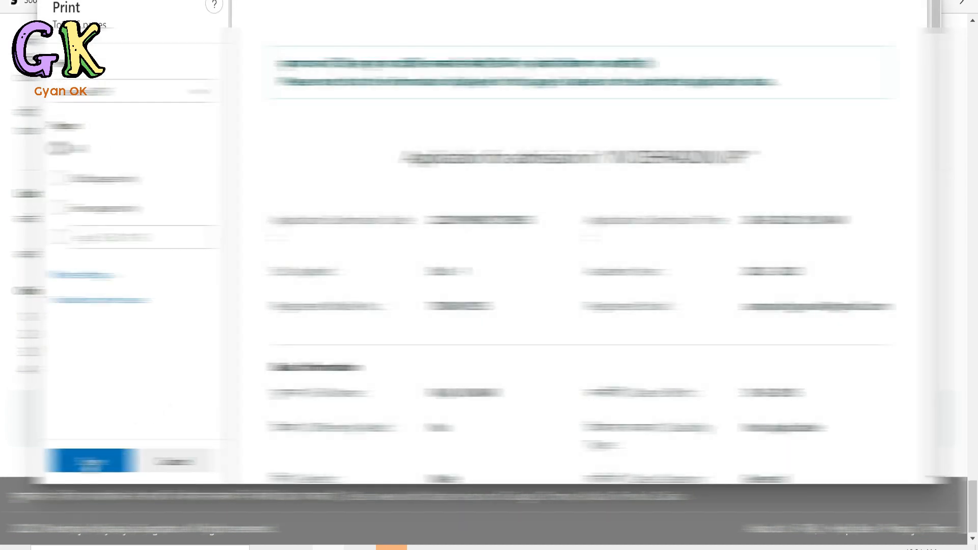
{"action": "left_click", "coordinate": [93, 463]}
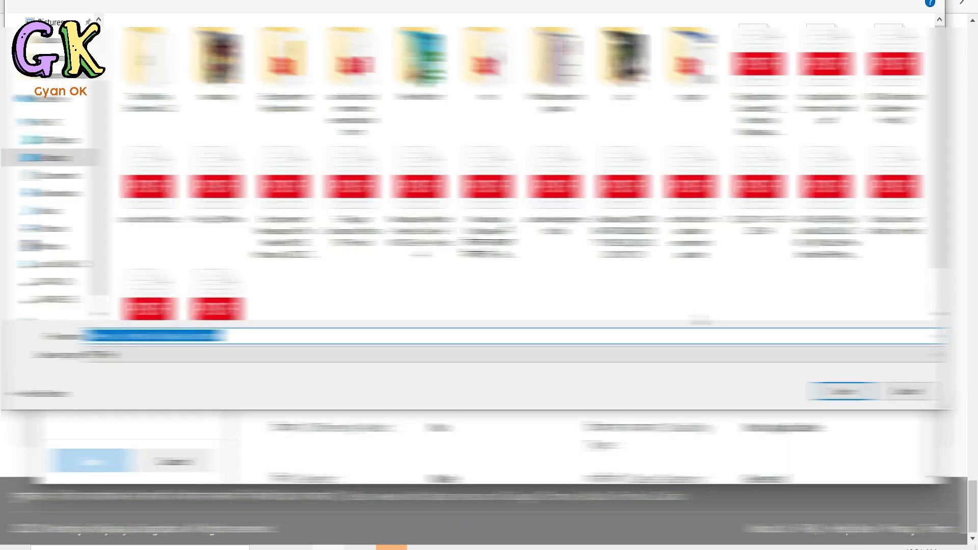
{"action": "left_click", "coordinate": [834, 396]}
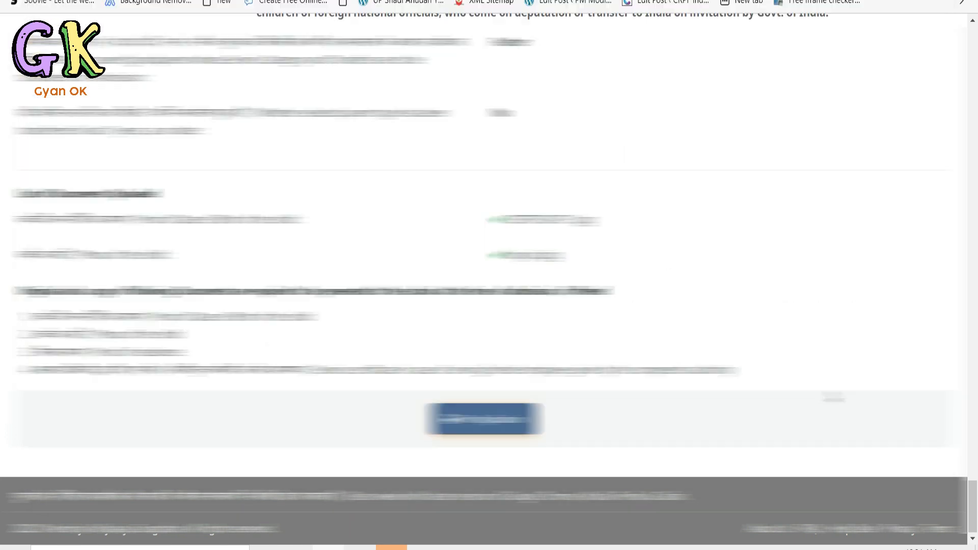
{"action": "scroll", "coordinate": [861, 267], "scroll_direction": "up", "scroll_amount": 20}
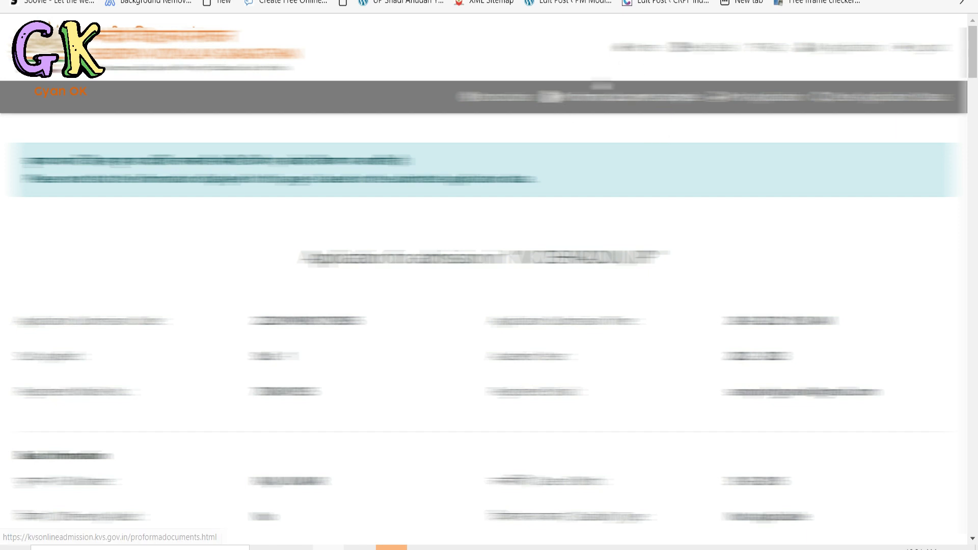
{"action": "left_click", "coordinate": [637, 47]}
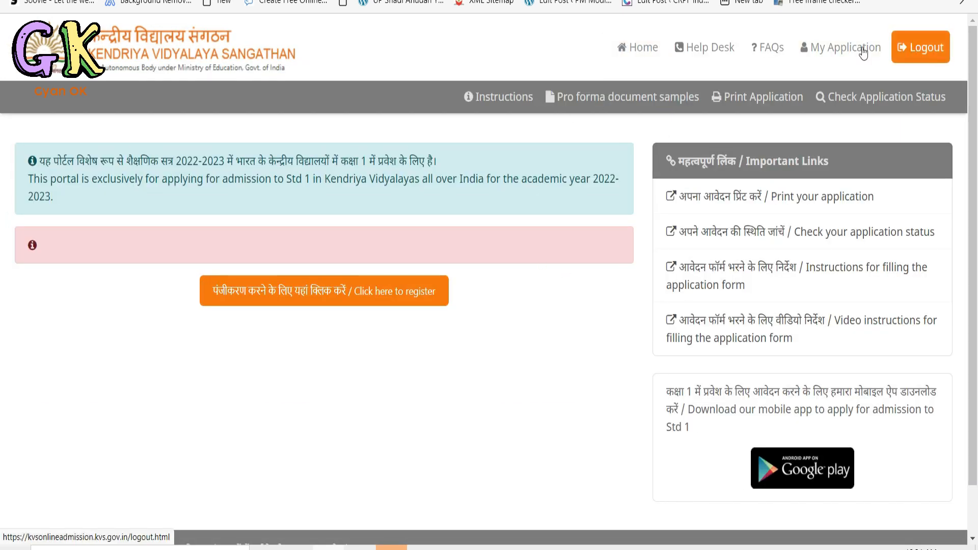
Step: Open My Application and review the status, submission number and notice that changes are locked
{"action": "left_click", "coordinate": [852, 51]}
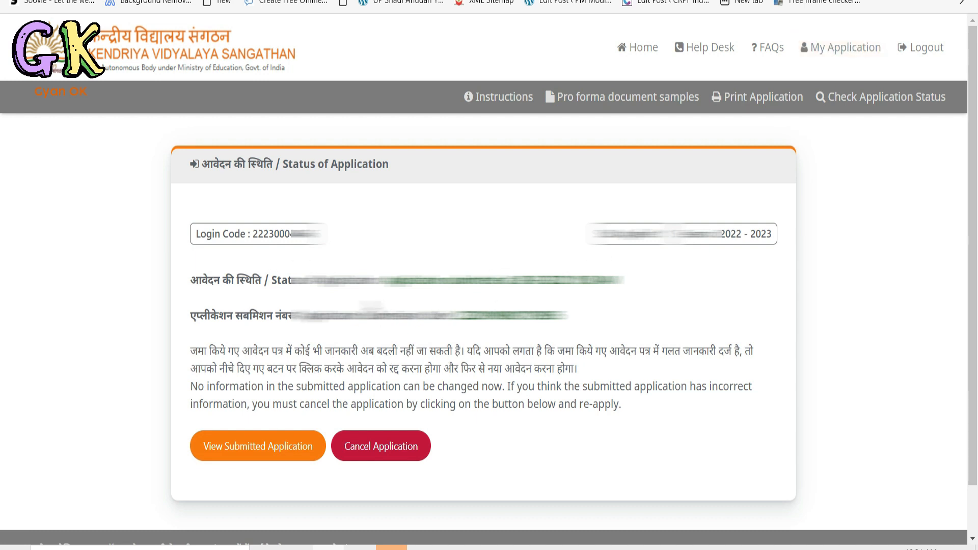
{"action": "left_click_drag", "start_coordinate": [202, 279], "coordinate": [336, 280]}
{"action": "left_click", "coordinate": [466, 277]}
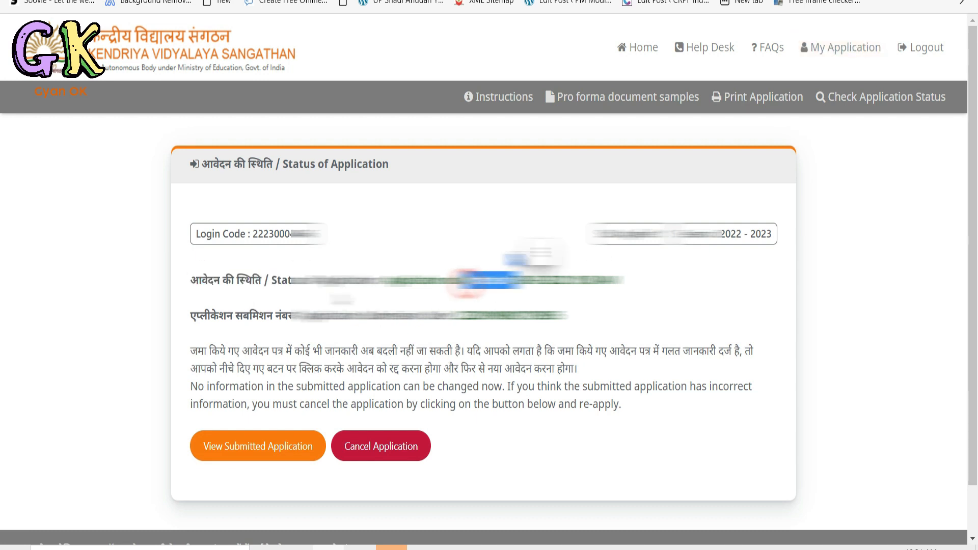
{"action": "left_click_drag", "start_coordinate": [253, 315], "coordinate": [389, 316]}
{"action": "left_click_drag", "start_coordinate": [453, 319], "coordinate": [537, 317]}
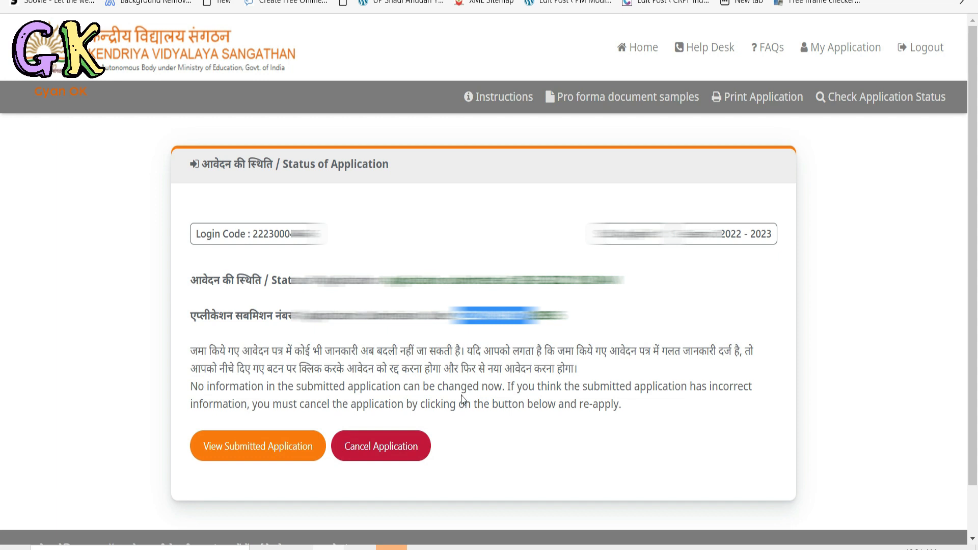
{"action": "left_click_drag", "start_coordinate": [193, 351], "coordinate": [586, 369]}
{"action": "left_click", "coordinate": [560, 387]}
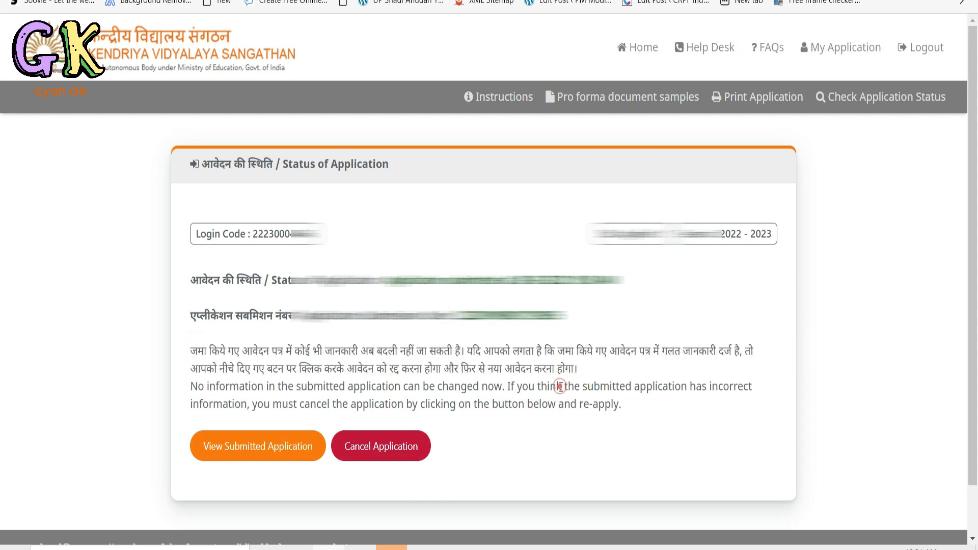